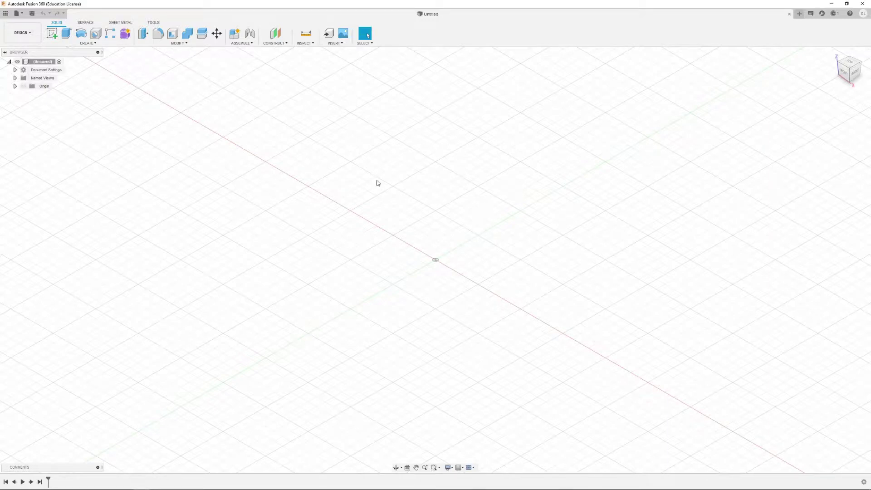
Sketch a 20.80 mm diameter circle centred on the origin of the horizontal ground plane and finish the sketch.
left_click(52, 33)
left_click(470, 259)
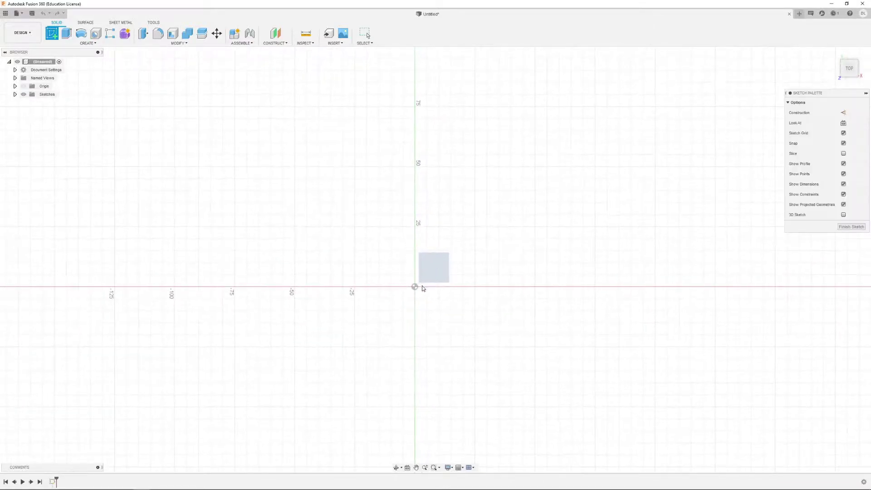
key("c")
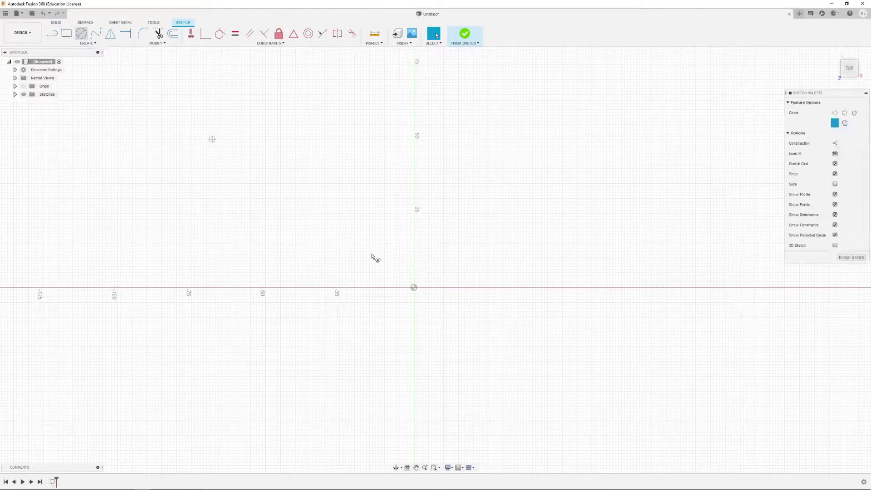
left_click(414, 287)
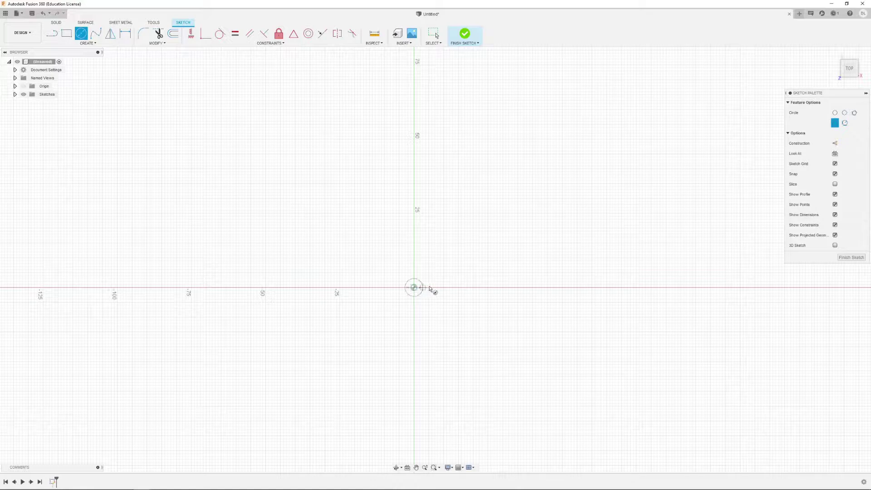
type("2")
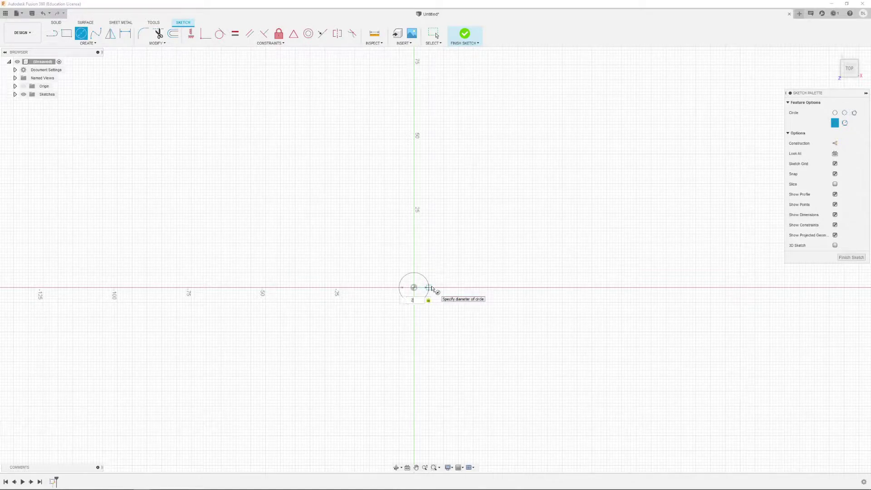
type("80")
key("Return")
key("Escape")
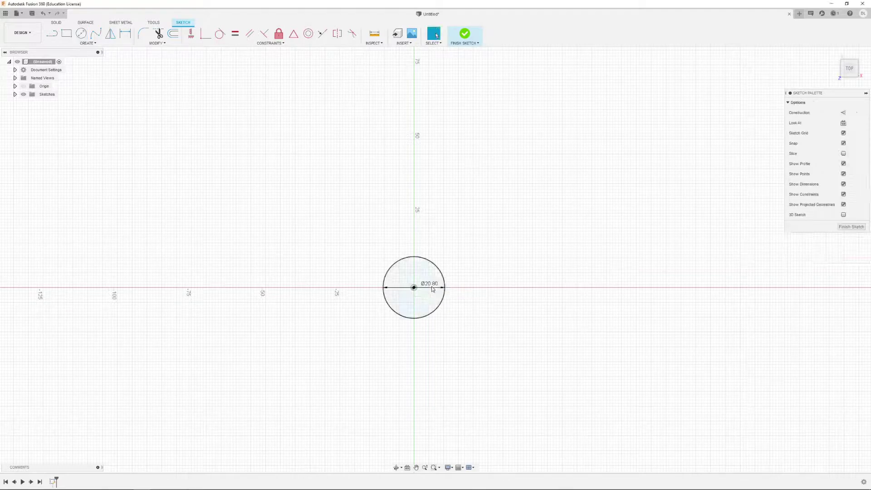
left_click(465, 33)
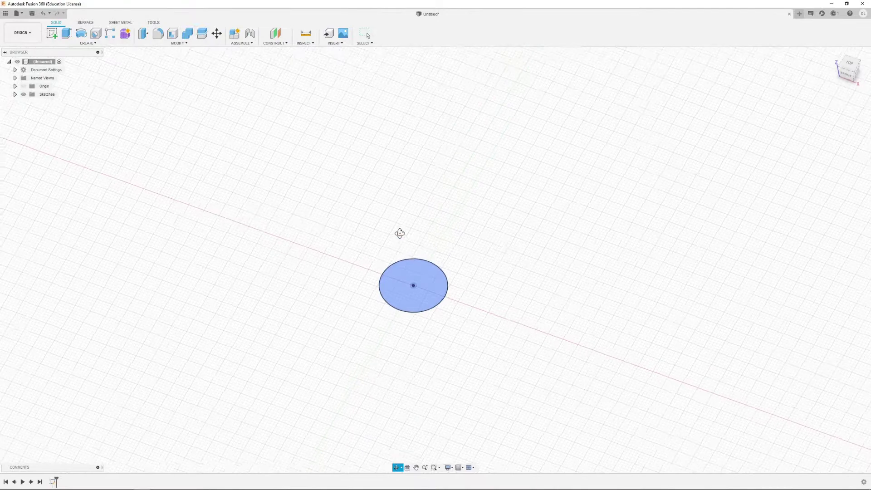
Extrude the circle 30 mm upward as a new body.
key("e")
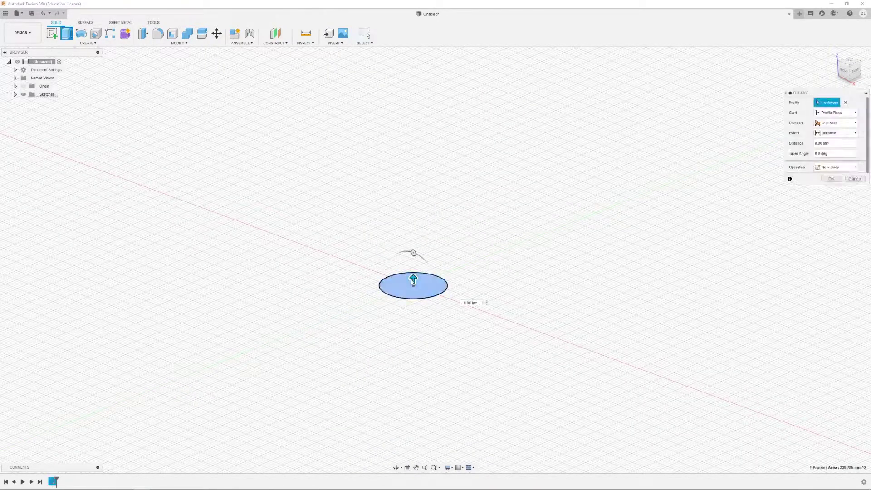
left_click_drag(414, 277, 412, 249)
type("30")
key("Return")
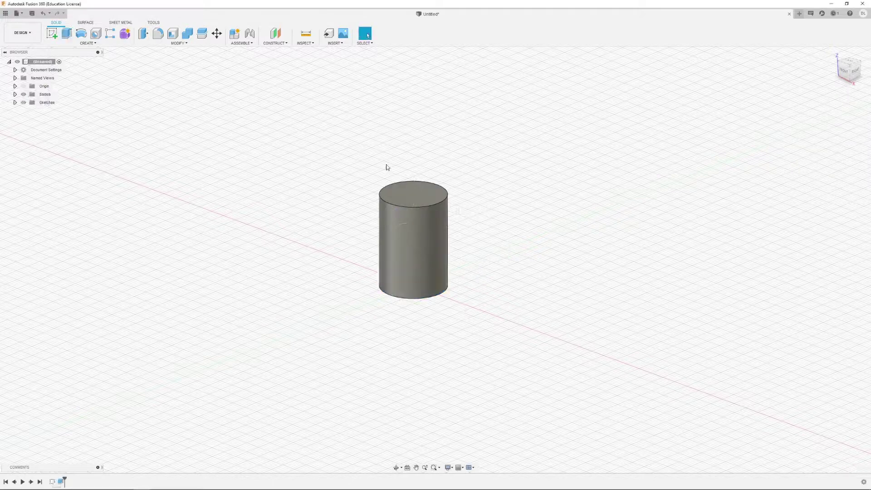
Sketch a 7.20 mm diameter circle centred on the cylinder's top face and finish the sketch.
left_click(51, 33)
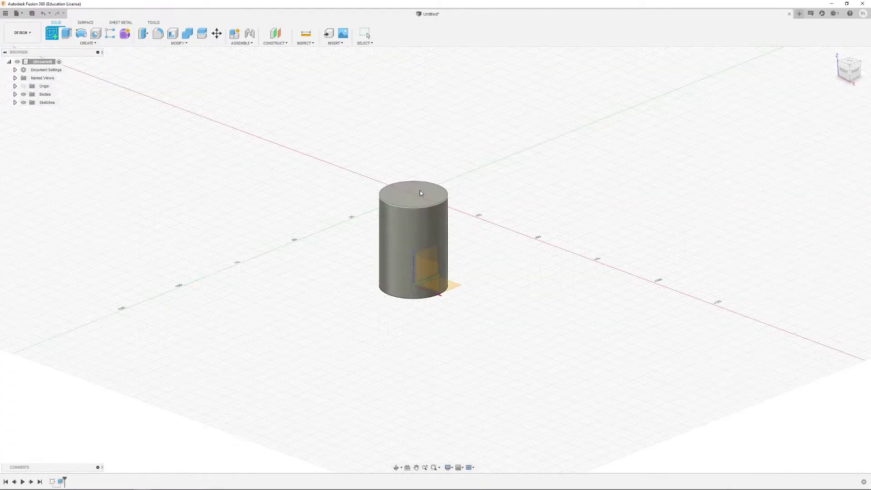
left_click(420, 193)
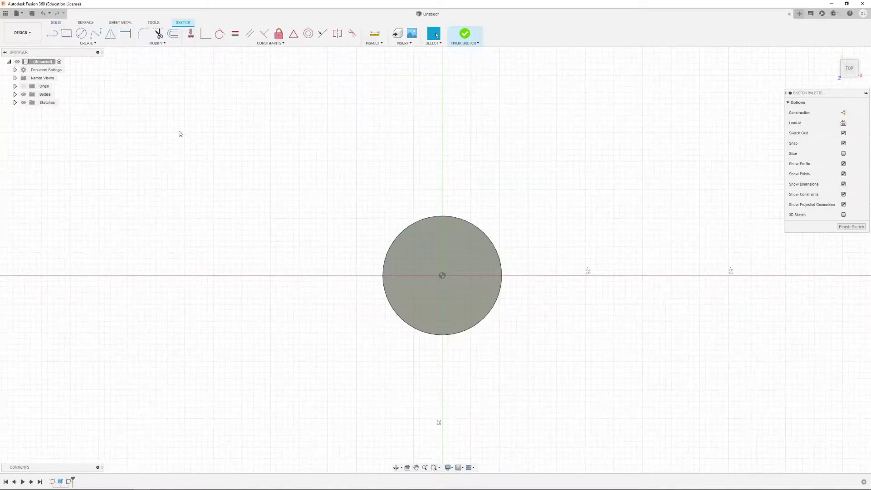
key("c")
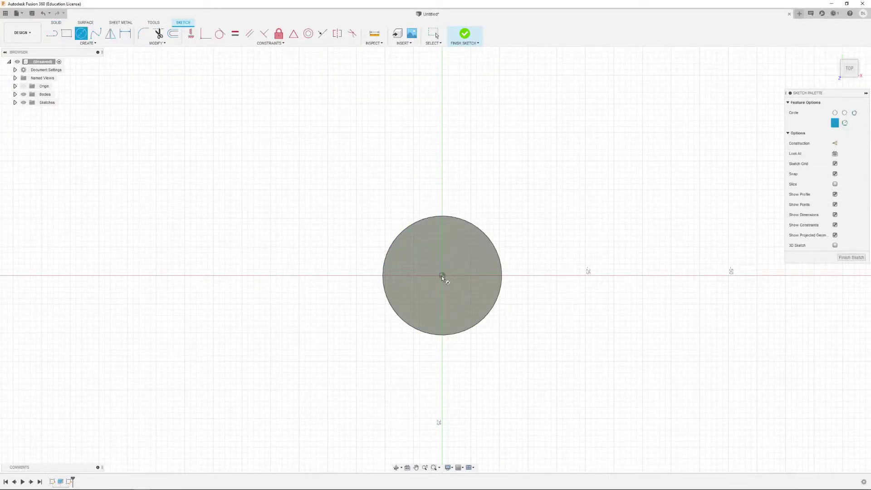
left_click(443, 276)
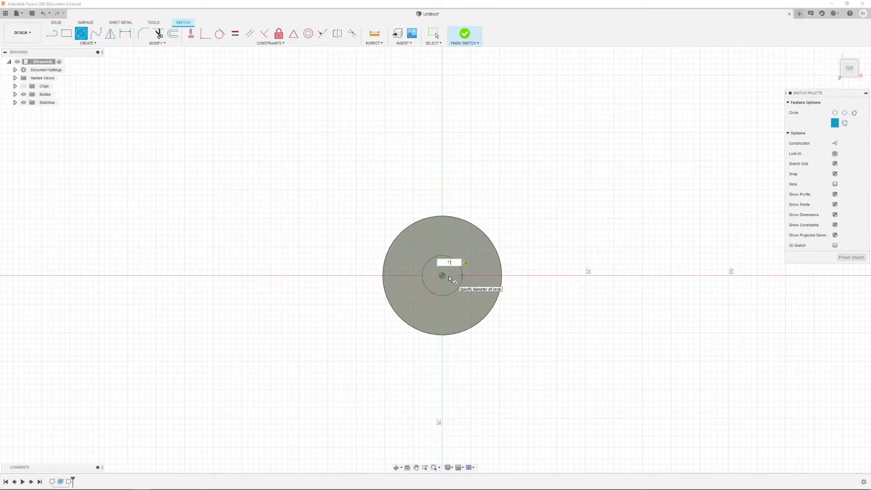
key("Return")
key("Escape")
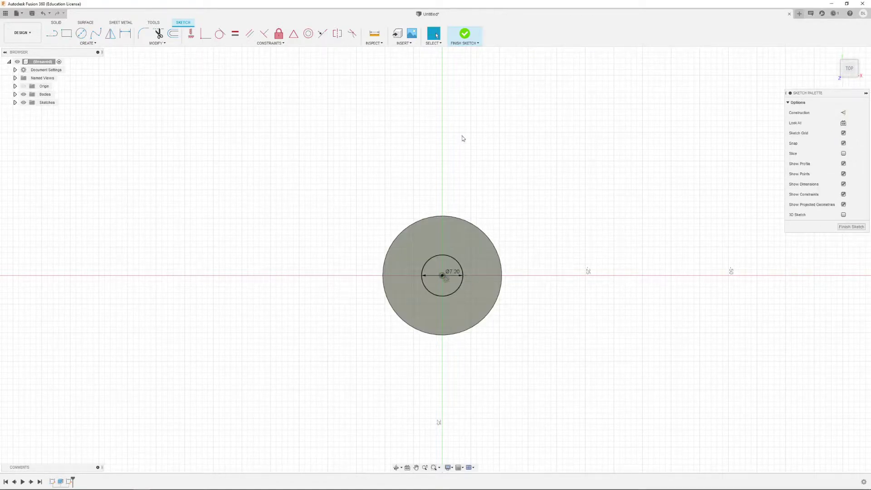
left_click(466, 37)
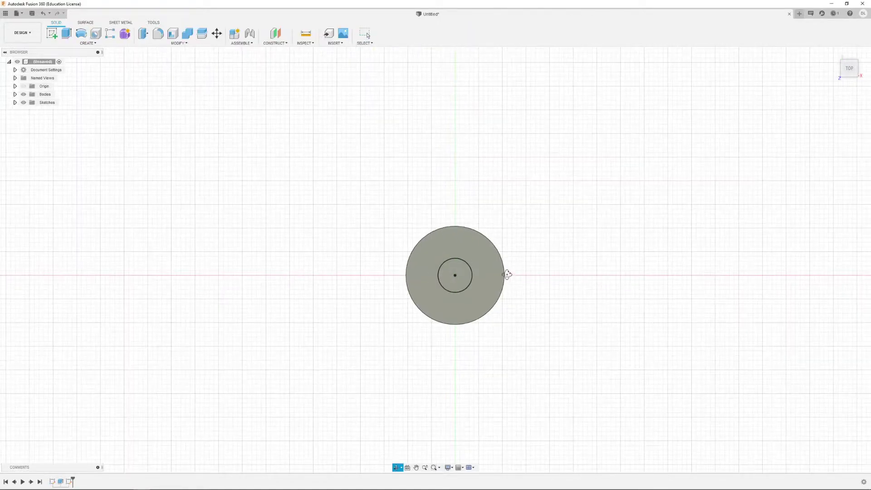
Extrude the small circle upward from the cylinder's top face as a long shaft joined to the body.
left_click(67, 33)
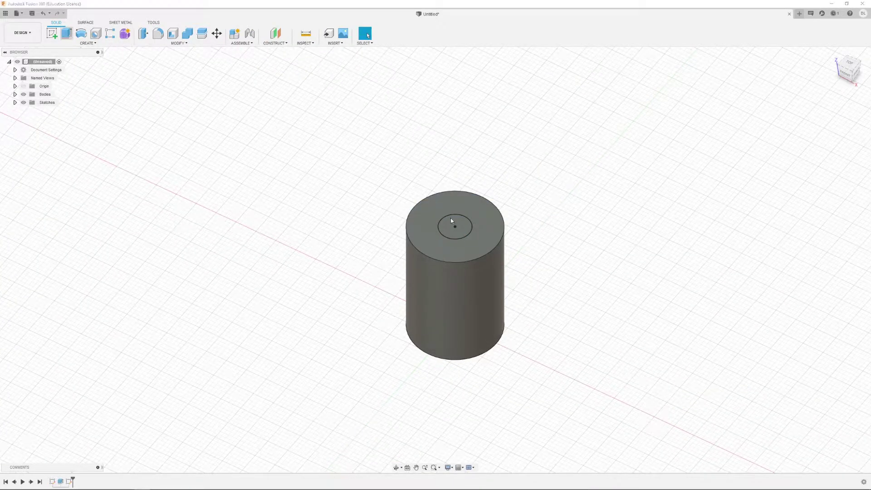
left_click(461, 227)
left_click_drag(455, 225, 454, 156)
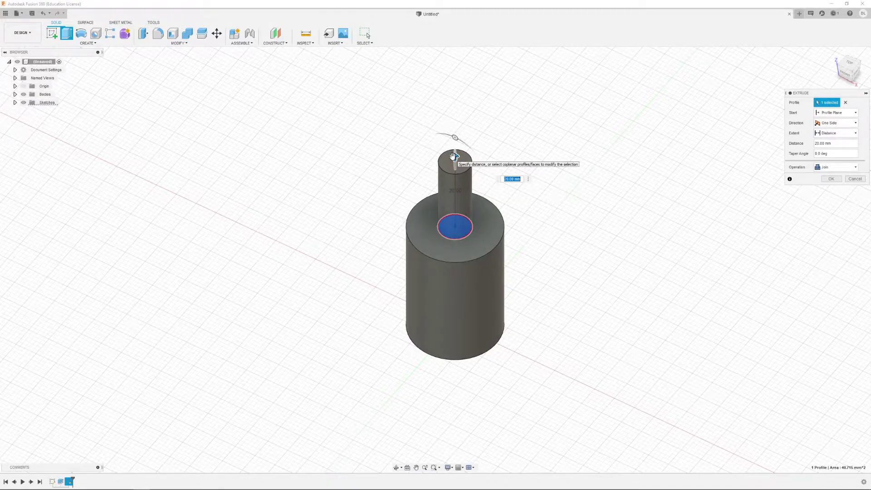
type("100")
key("Return")
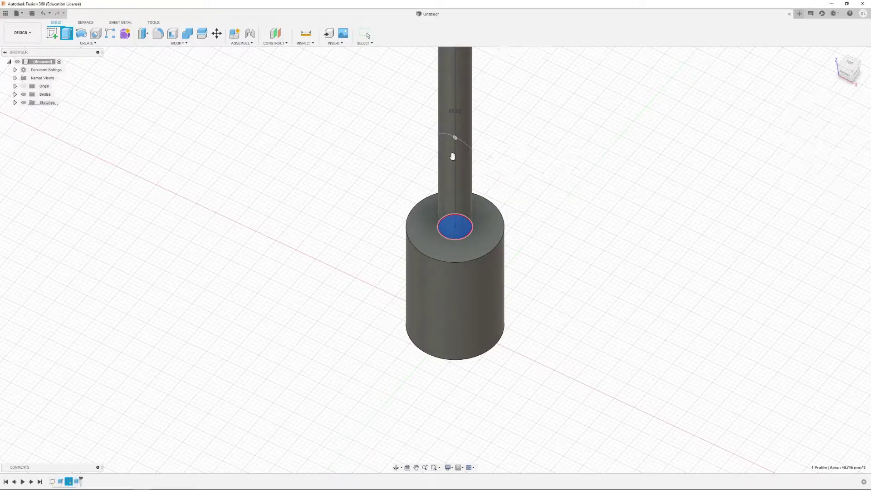
Start a sketch on the shaft's end face and draw an 8.4 mm horizontal line from the centre to the right.
middle_click_drag(457, 149, 453, 311)
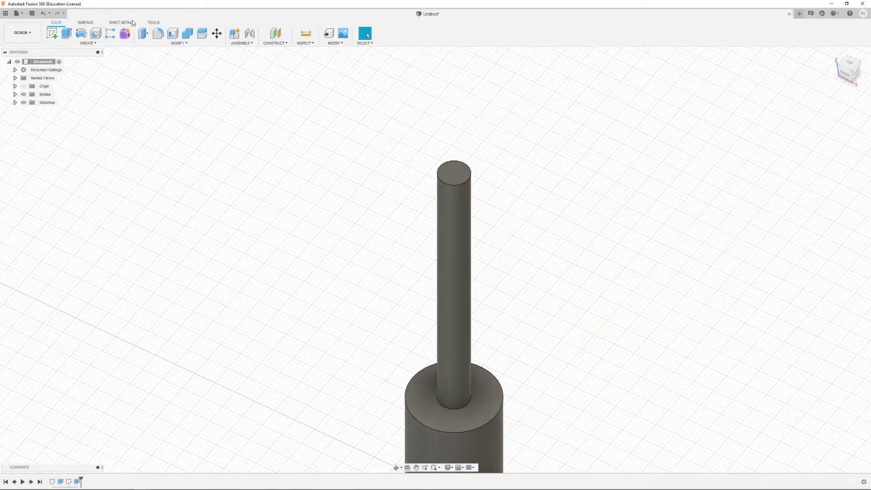
left_click(50, 36)
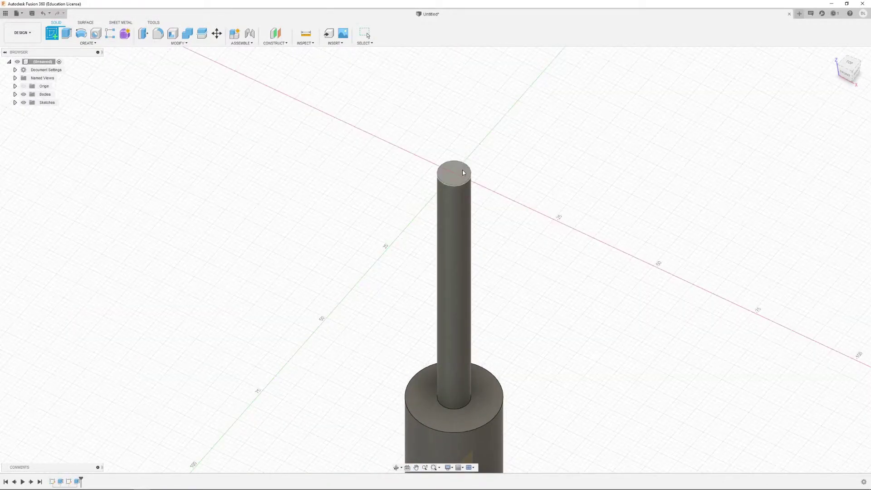
left_click(462, 170)
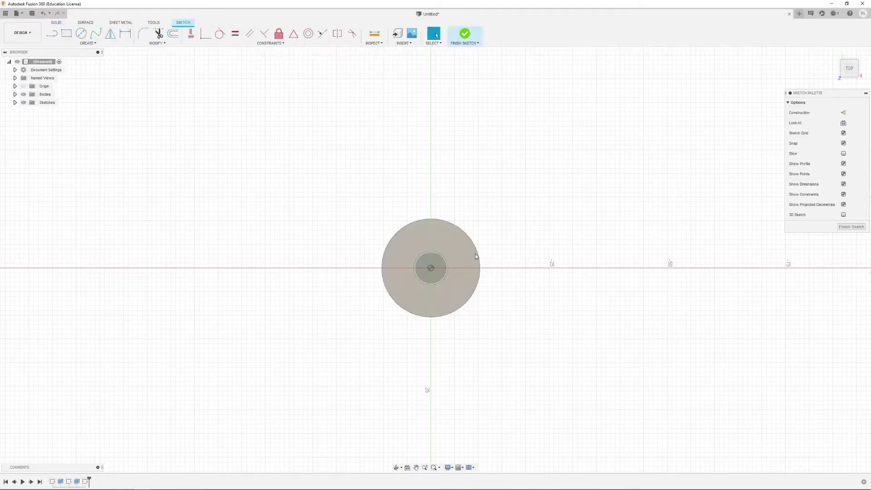
left_click(51, 33)
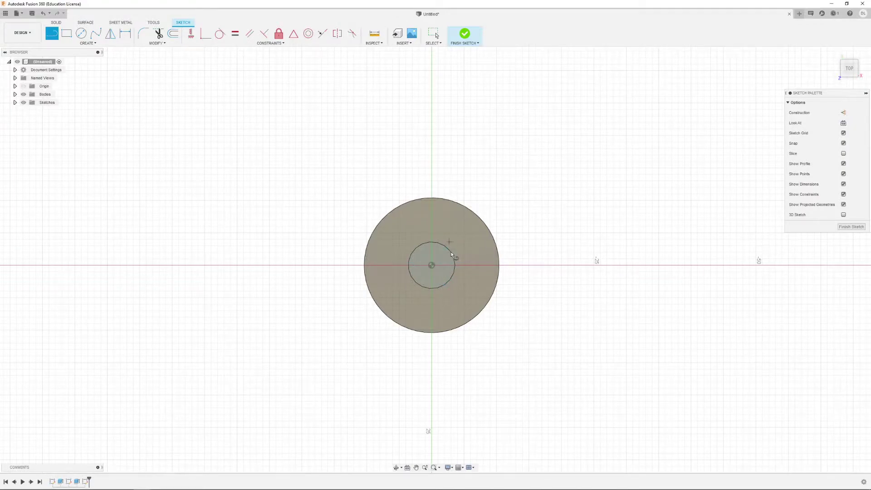
left_click(432, 265)
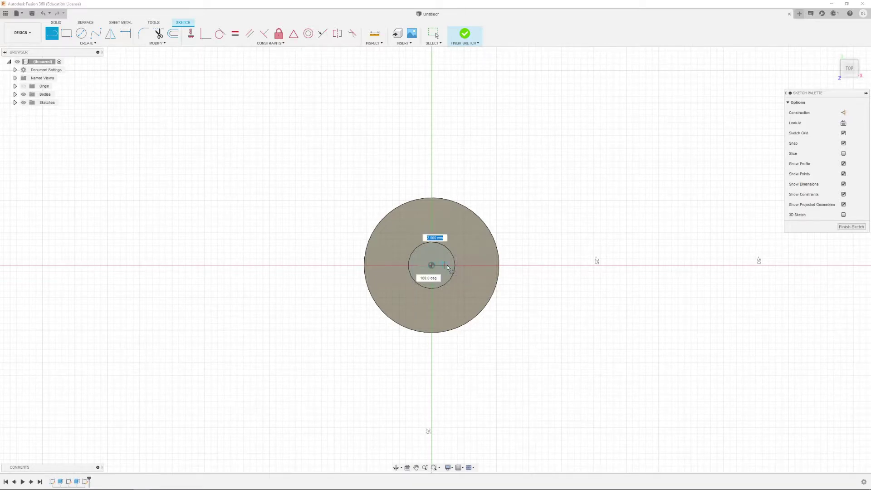
type("8")
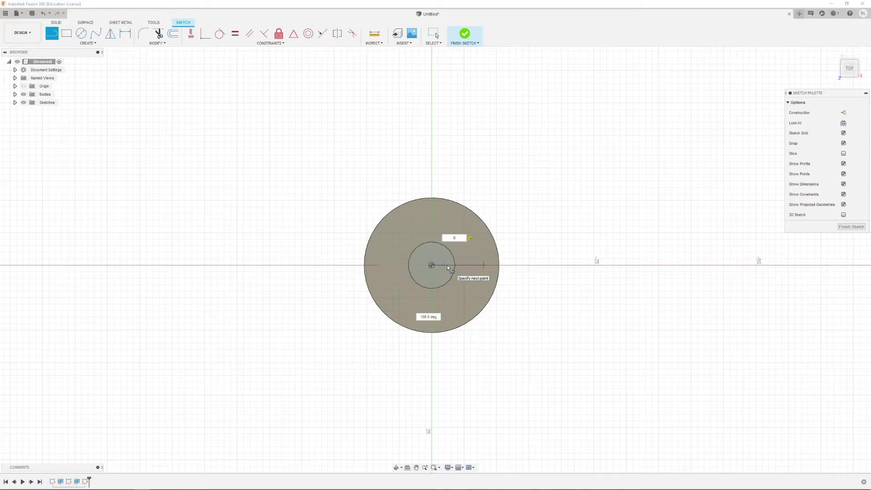
type(".4")
key("Return")
key("Escape")
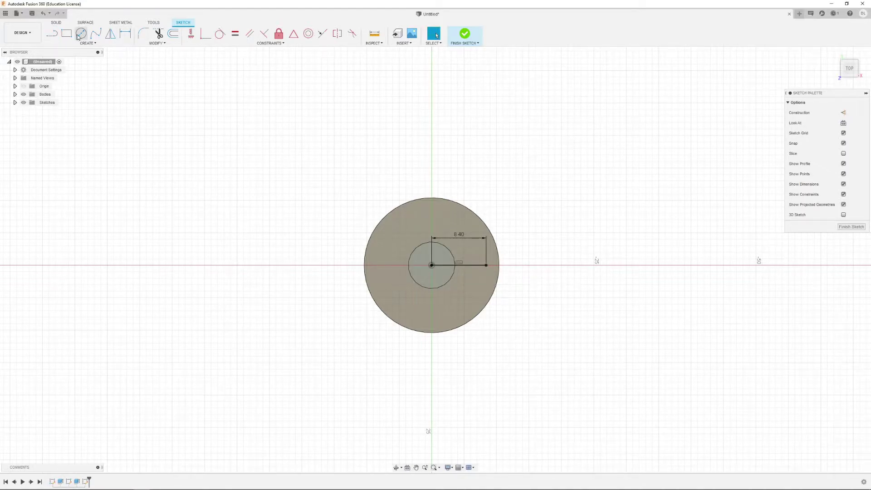
Draw a second 8.4 mm horizontal line from the centre to the left, in line with the first.
left_click(52, 33)
left_click(432, 265)
type("8")
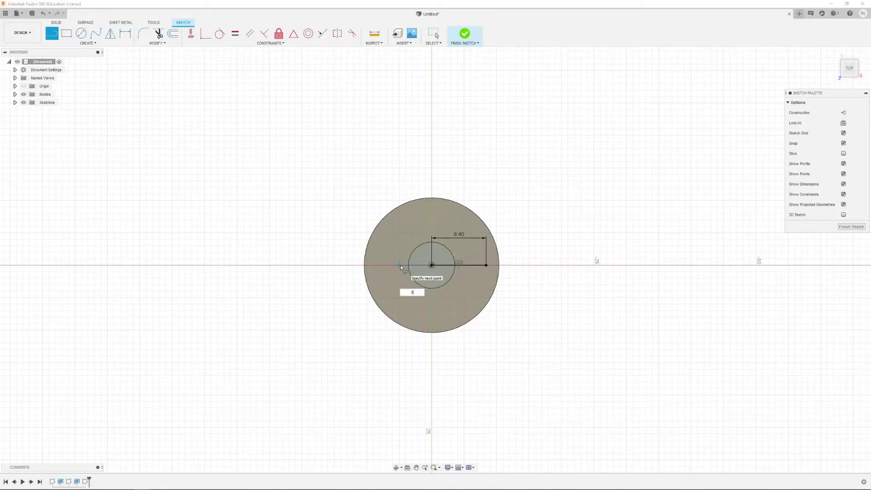
type(".4")
key("Return")
key("Escape")
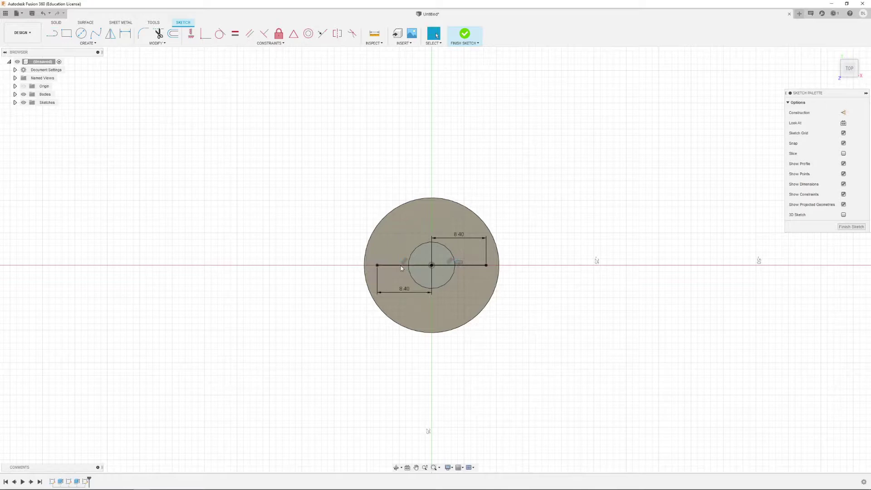
Draw a 4.8 mm vertical line upward from the outer end of the left horizontal line.
left_click(52, 33)
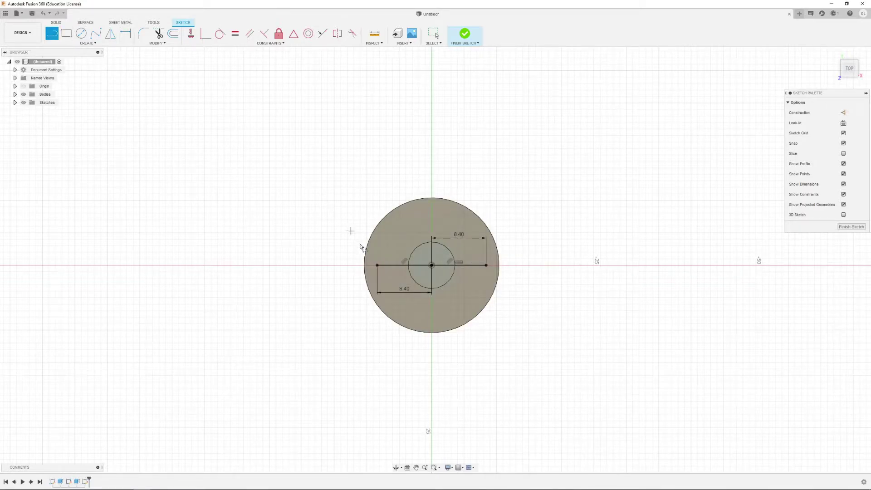
left_click(378, 265)
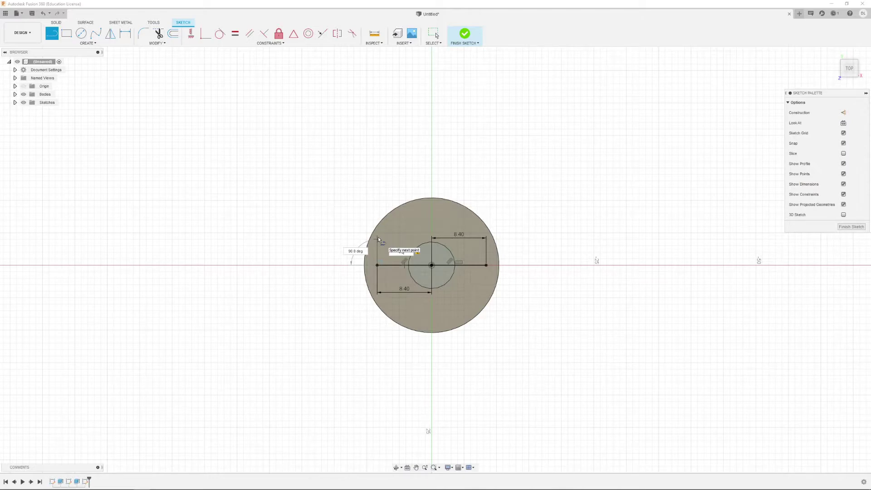
left_click(377, 236)
key("Escape")
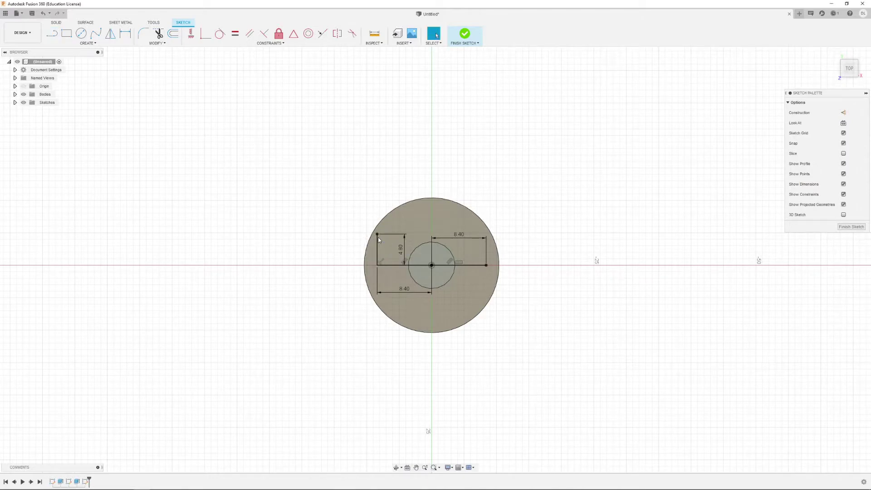
Draw a 4.8 mm vertical line downward from the outer end of the left horizontal line.
left_click(52, 33)
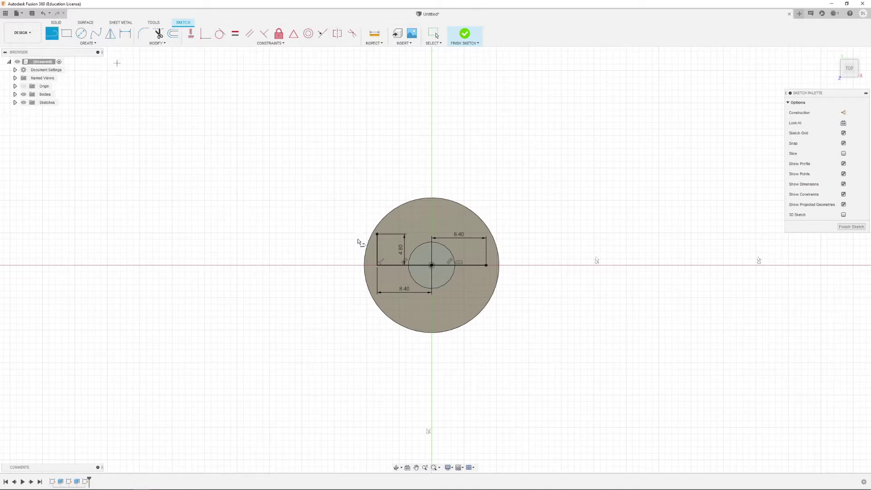
left_click(377, 265)
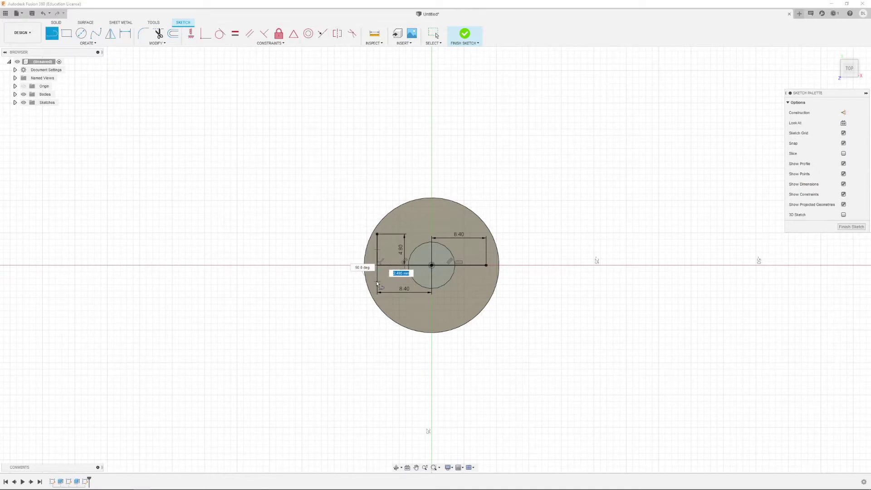
type("4.8")
key("Tab")
key("Return")
key("Escape")
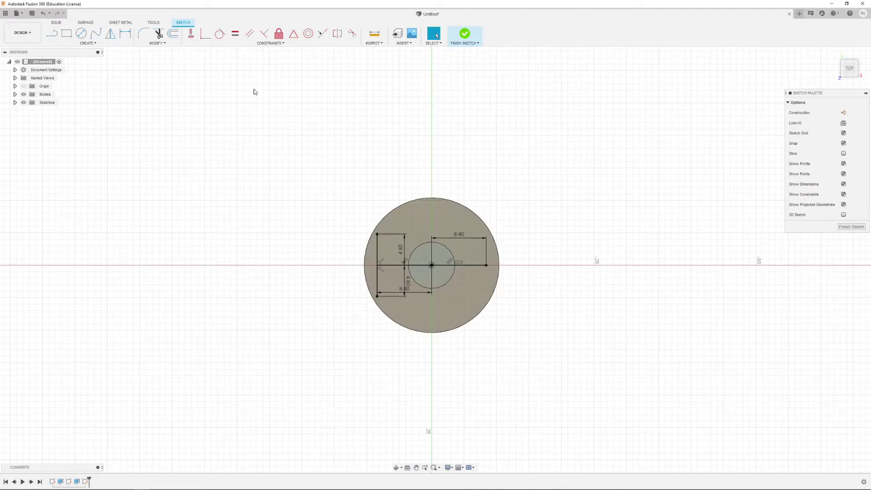
Complete the rectangle with a lower horizontal, a right vertical and an upper horizontal line, closing it at the left line's upper end, and finish the sketch.
left_click(51, 34)
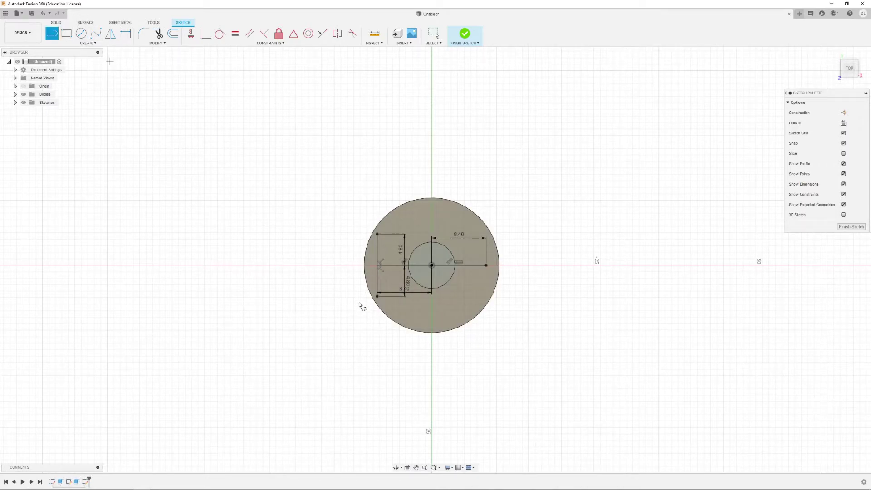
left_click(377, 296)
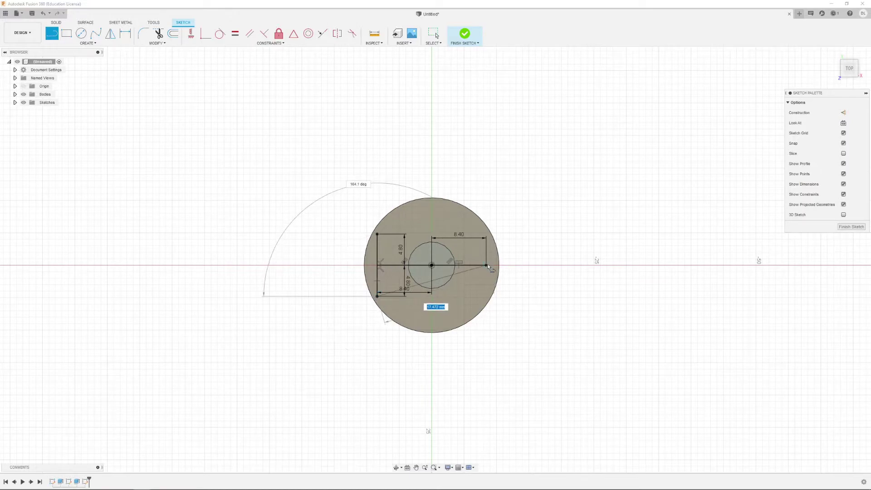
left_click(486, 295)
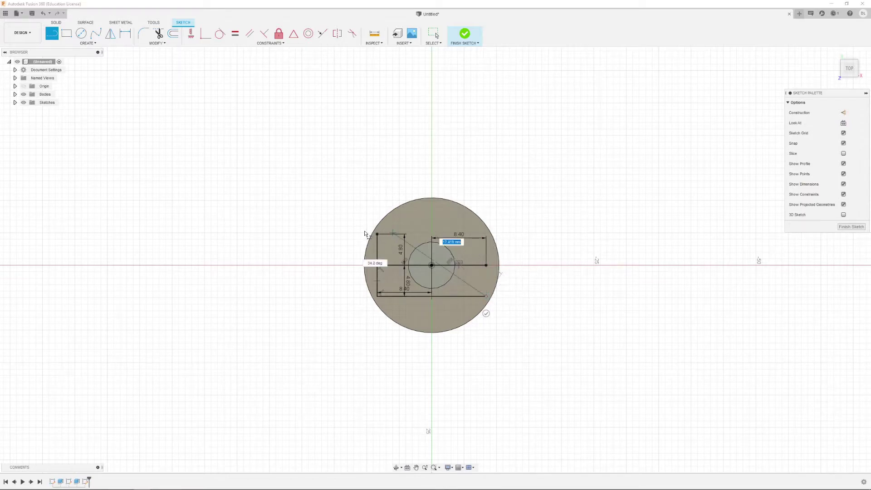
left_click(486, 235)
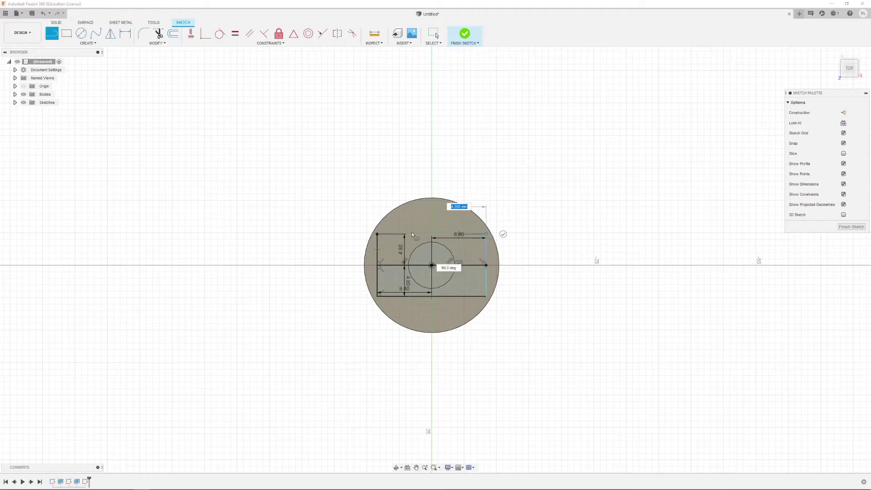
left_click(378, 234)
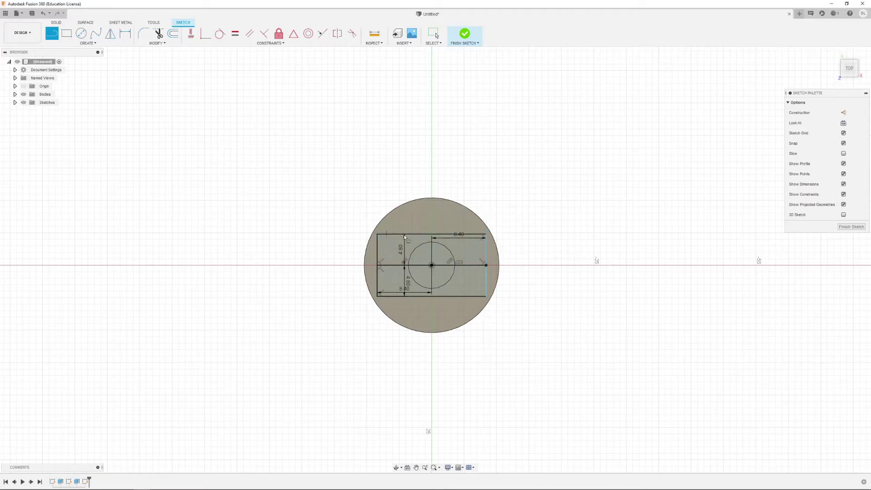
key("Escape")
left_click(465, 36)
Extrude all four regions of the rectangular profile upward from the shaft's end as a block joined to the body.
scroll(426, 245, "down", 1)
middle_click_drag(425, 259, 429, 242)
middle_click_drag(429, 242, 367, 304, "shift")
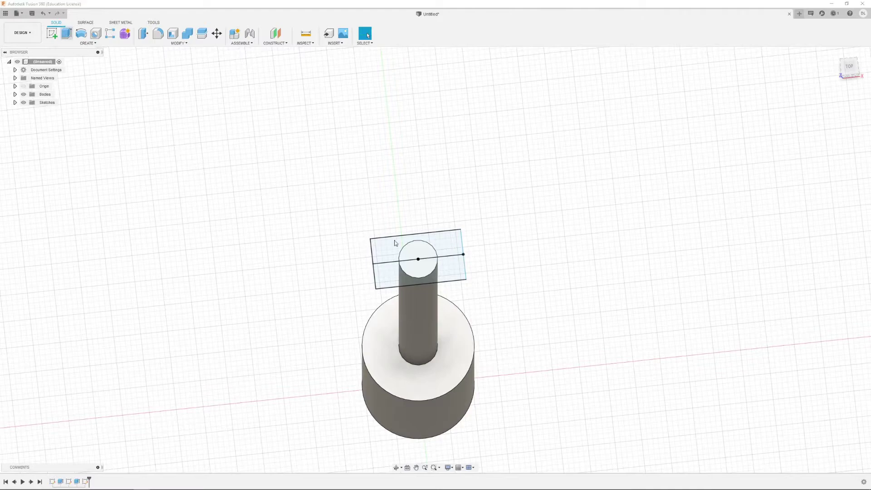
left_click(66, 33)
left_click(399, 280)
left_click(418, 272)
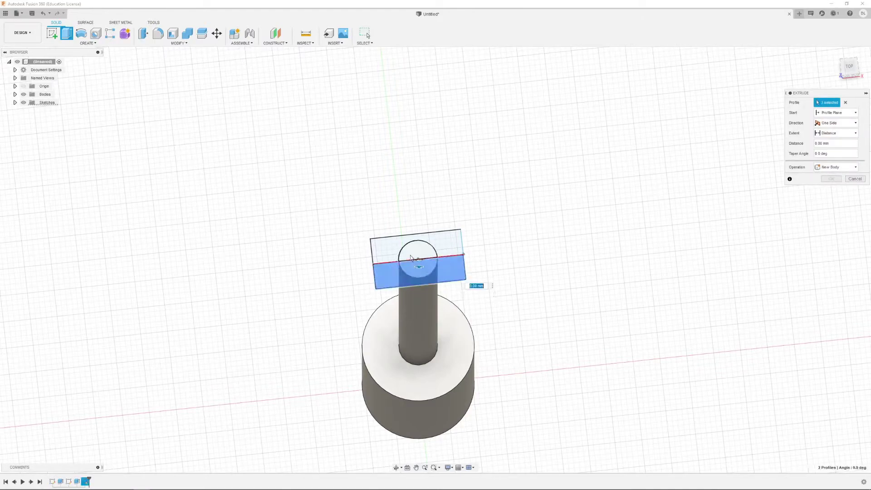
left_click(416, 251)
left_click(382, 256)
left_click_drag(417, 247, 418, 234)
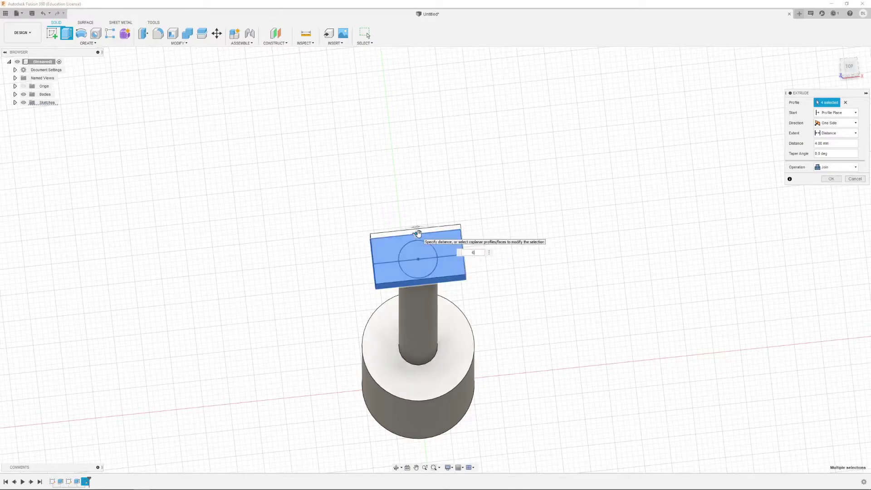
key("Return")
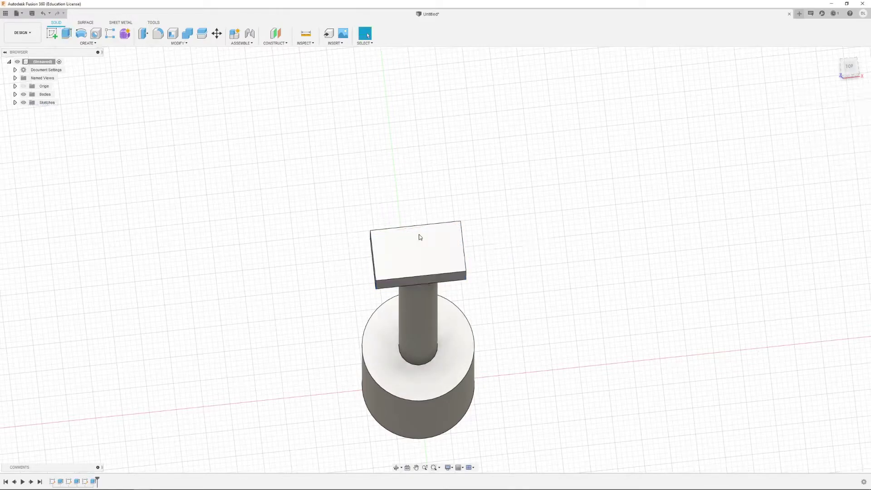
Sketch on the block's narrow left end face and draw a 12.6 mm vertical line upward from the midpoint of its lower edge.
middle_click_drag(420, 226, 404, 210, "shift")
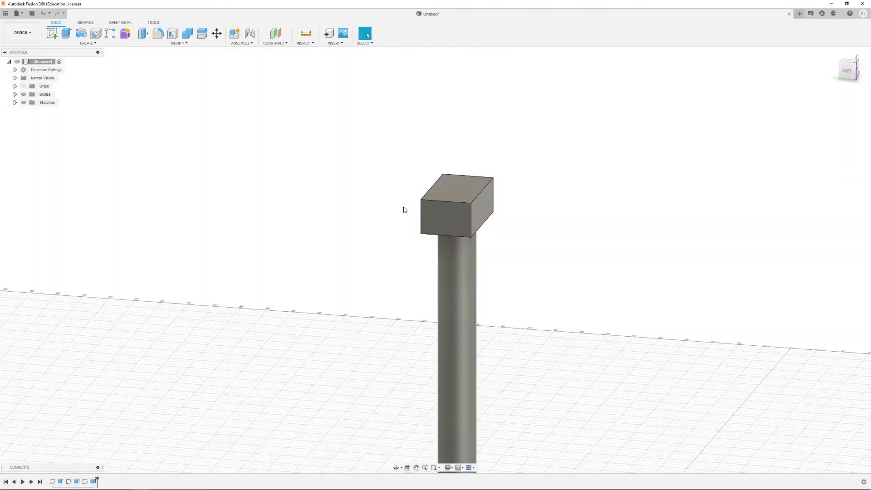
left_click(52, 33)
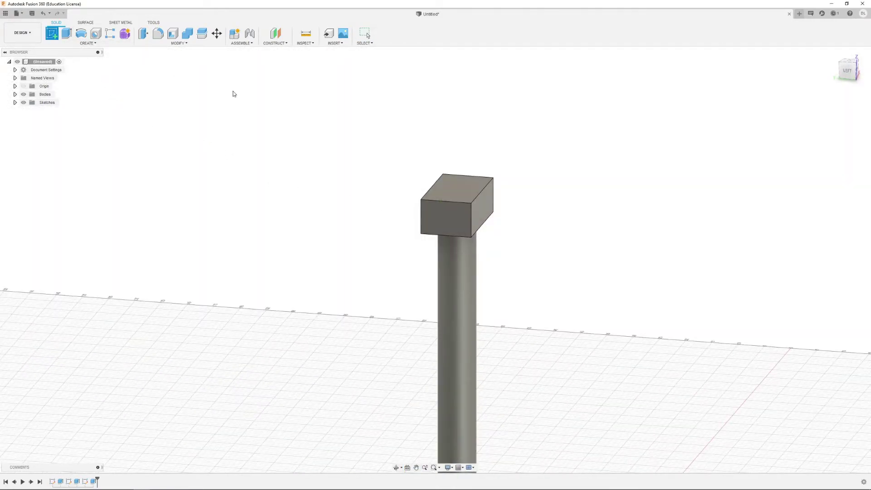
left_click(440, 217)
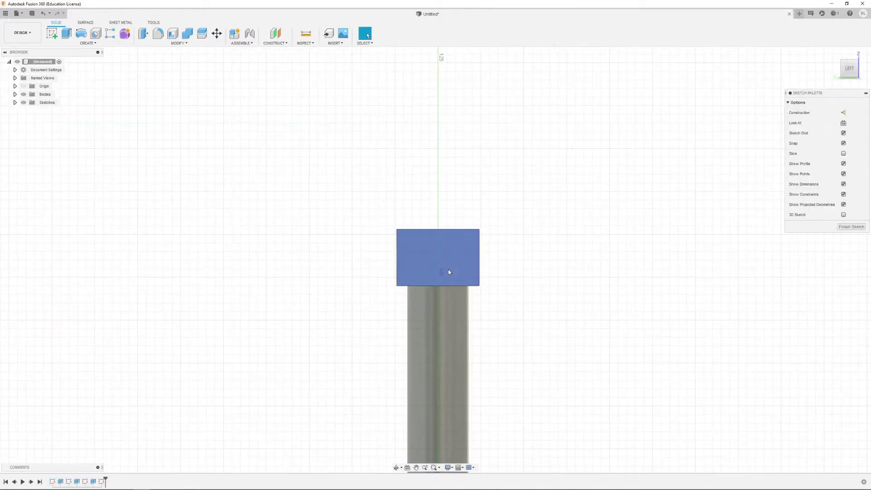
key("l")
left_click(436, 288)
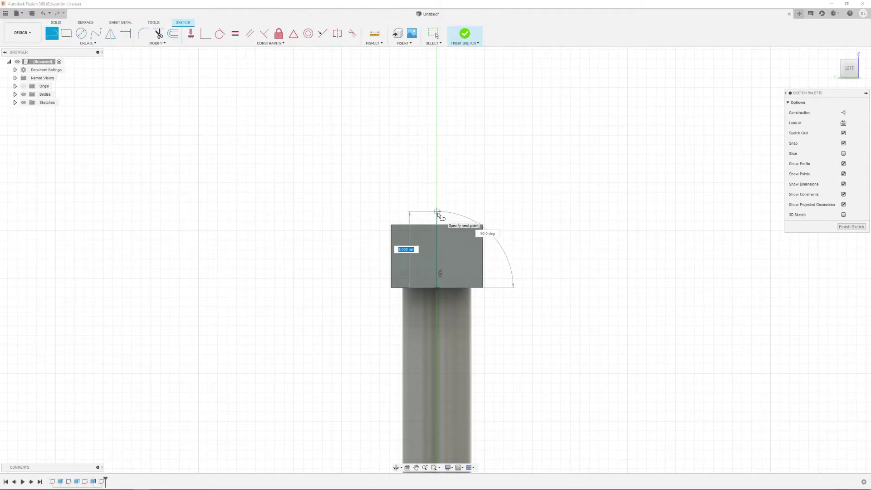
type("16")
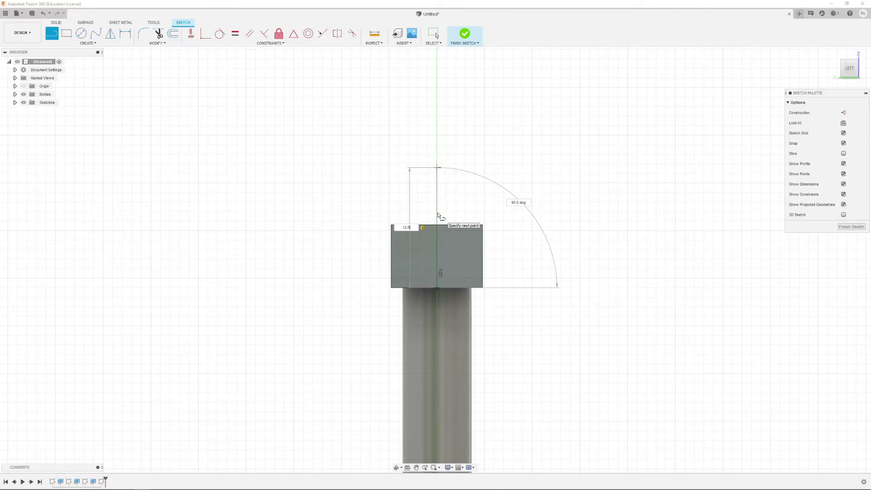
key("Return")
key("Escape")
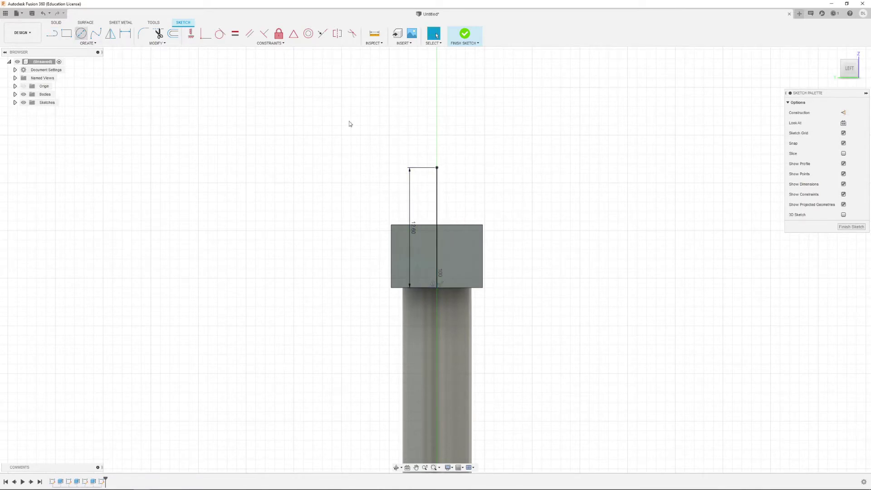
Draw a 9.6 mm diameter circle centred on the vertical line's upper end.
key("c")
left_click(437, 168)
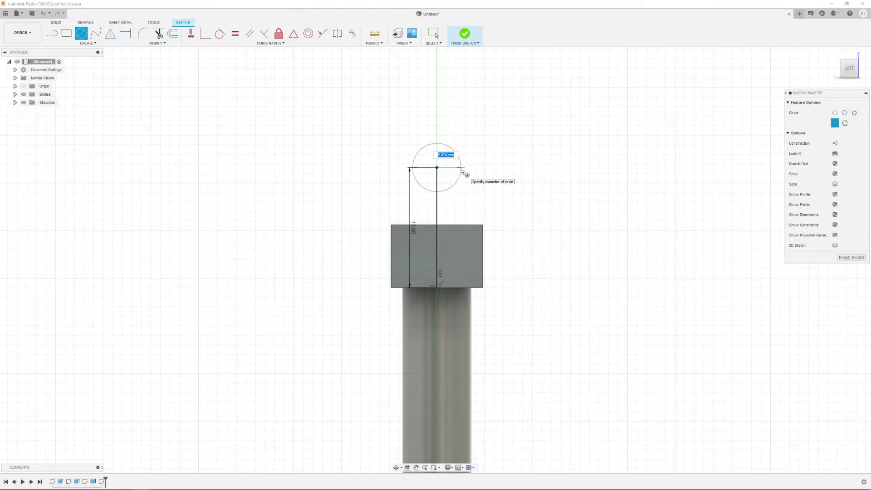
key("Return")
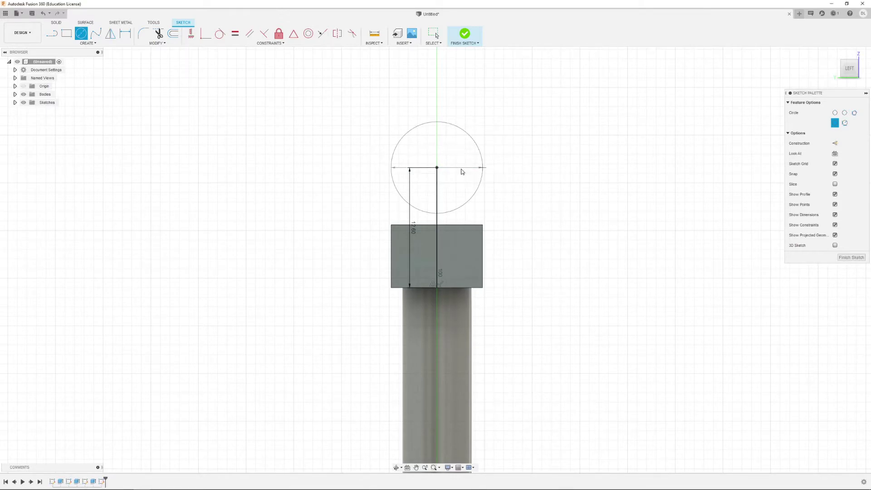
key("Escape")
Draw two vertical lines joining the block's upper corners to the left and right sides of the circle.
left_click(51, 33)
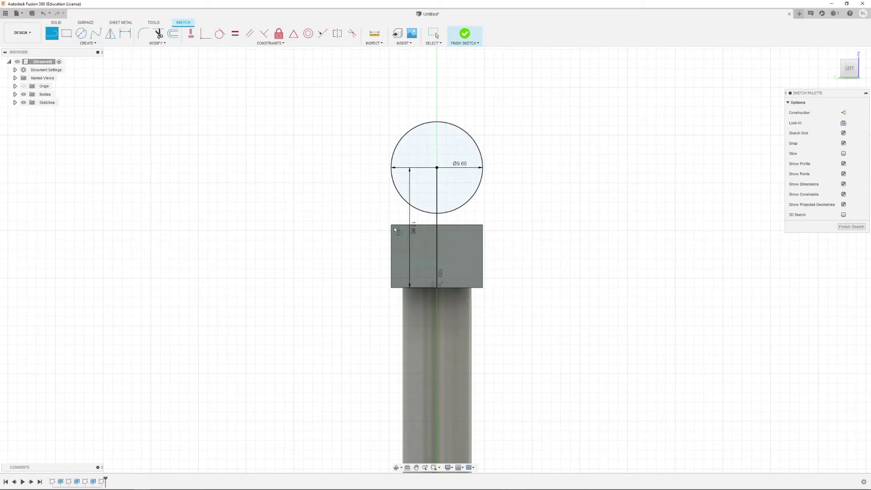
left_click(391, 225)
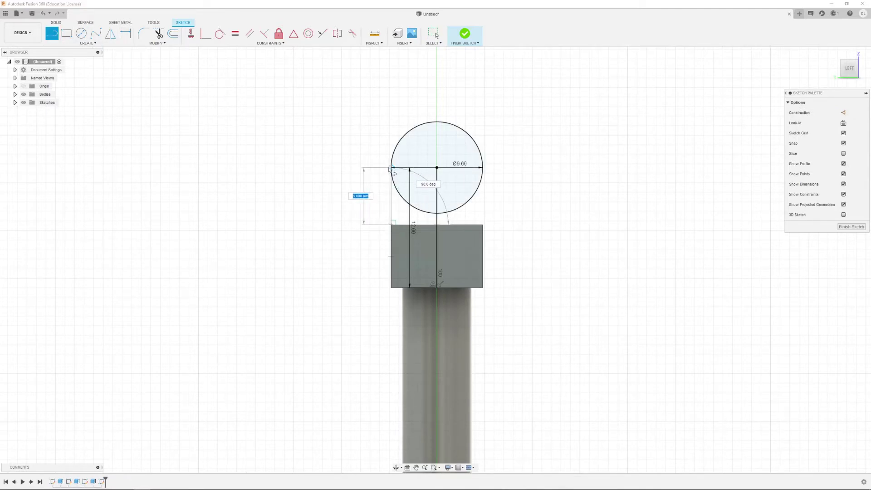
double_click(392, 167)
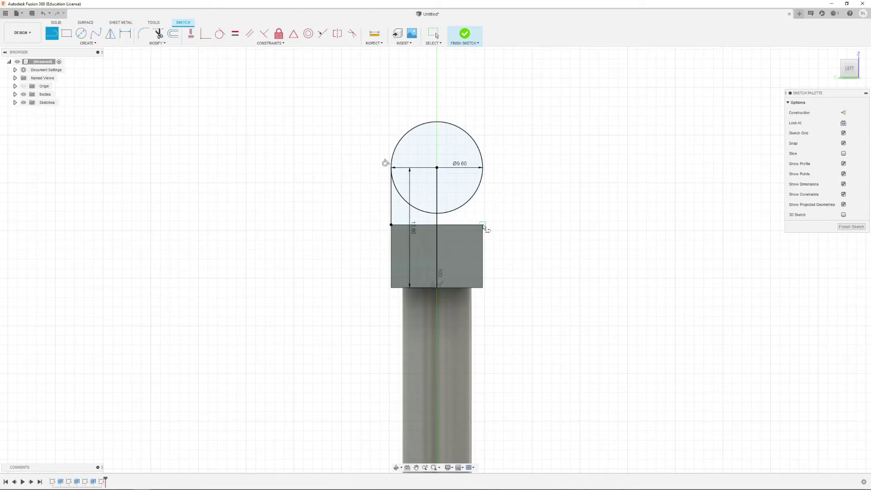
left_click(482, 167)
double_click(482, 225)
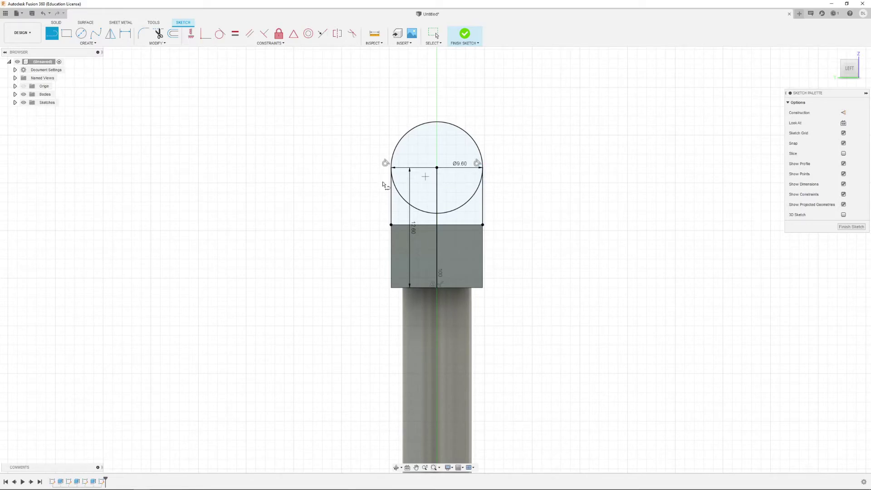
key("Escape")
Add a concentric 4 mm diameter circle for the lug hole and finish the sketch.
left_click(82, 33)
left_click(437, 168)
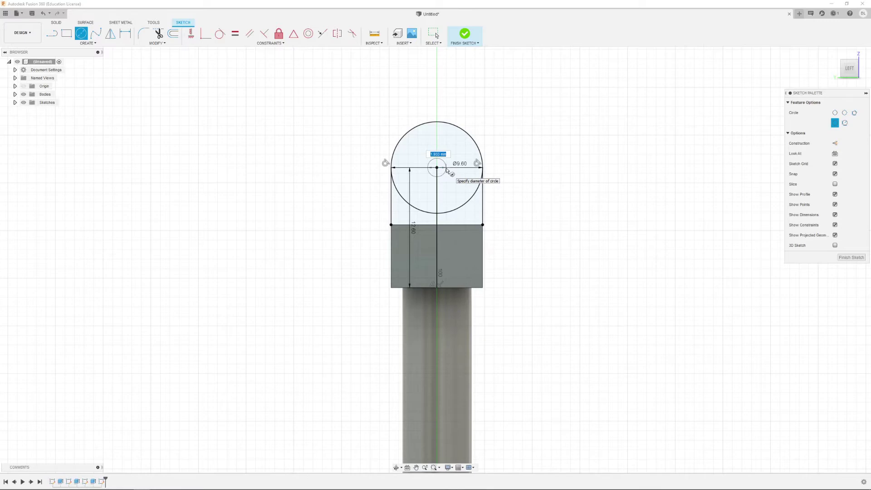
key("Tab")
key("Return")
key("Escape")
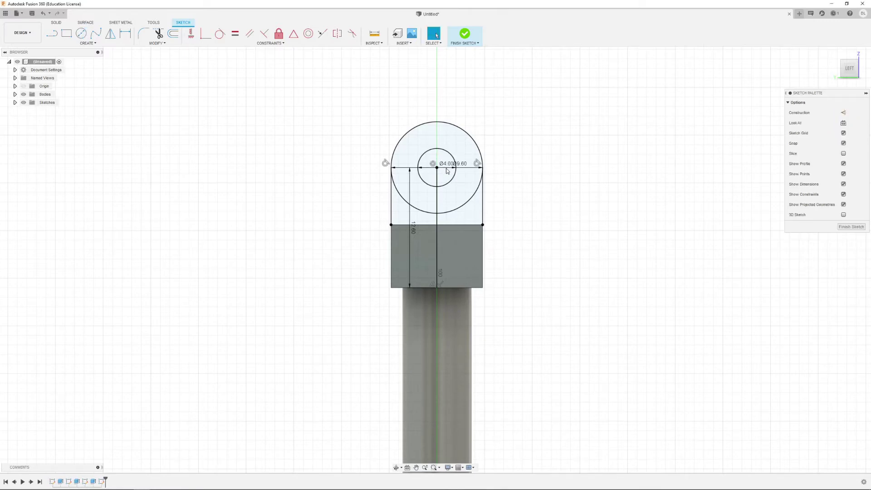
left_click(462, 33)
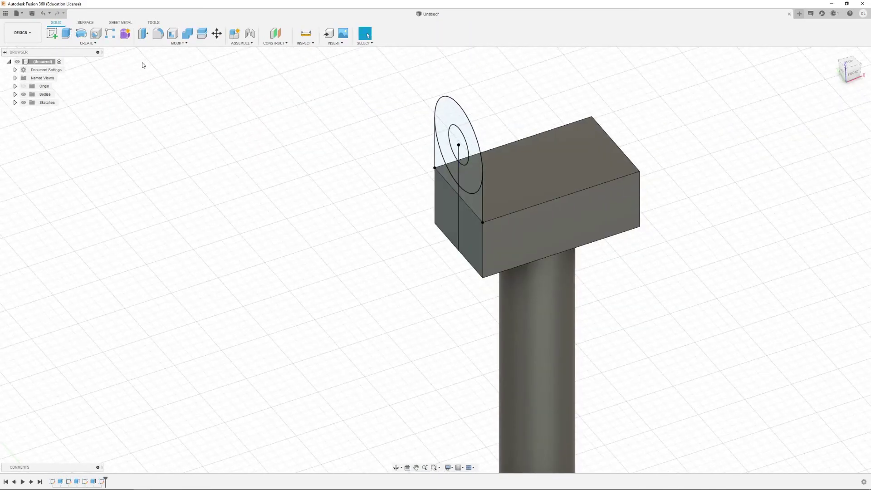
Extrude the lug profile without the hole by -1.9 mm over the block, joined to the body.
left_click(66, 33)
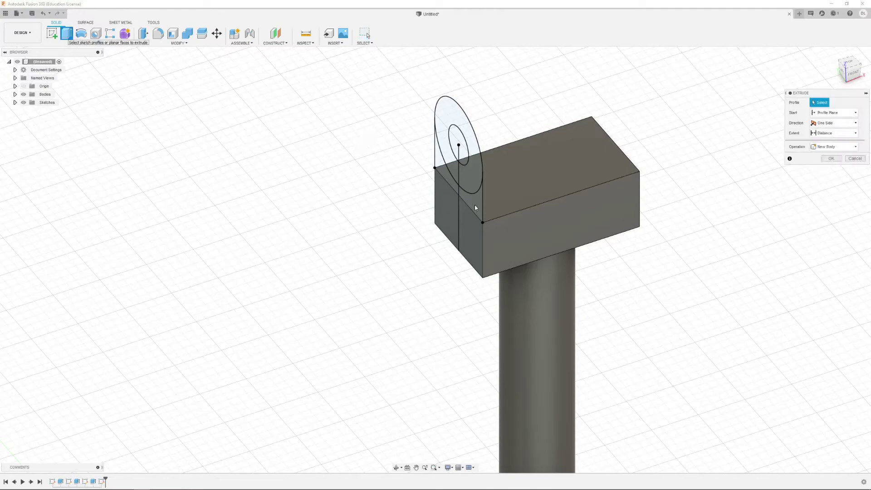
left_click(474, 205)
left_click(449, 168)
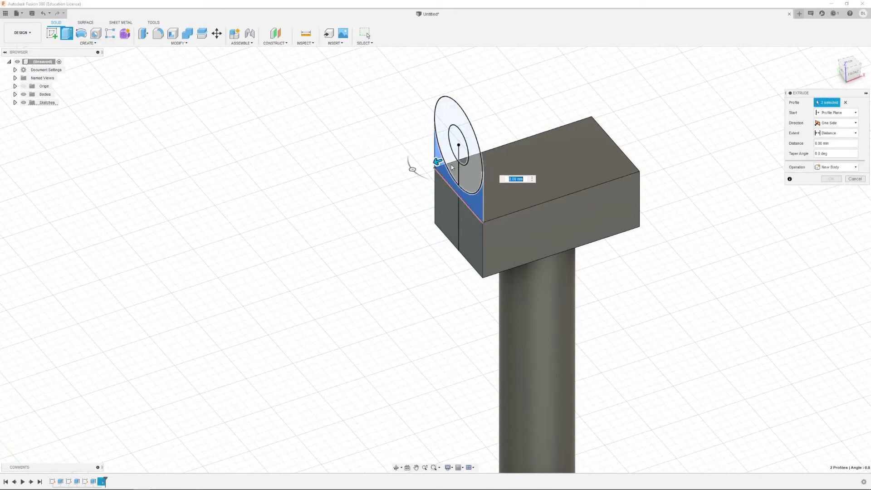
left_click(453, 169)
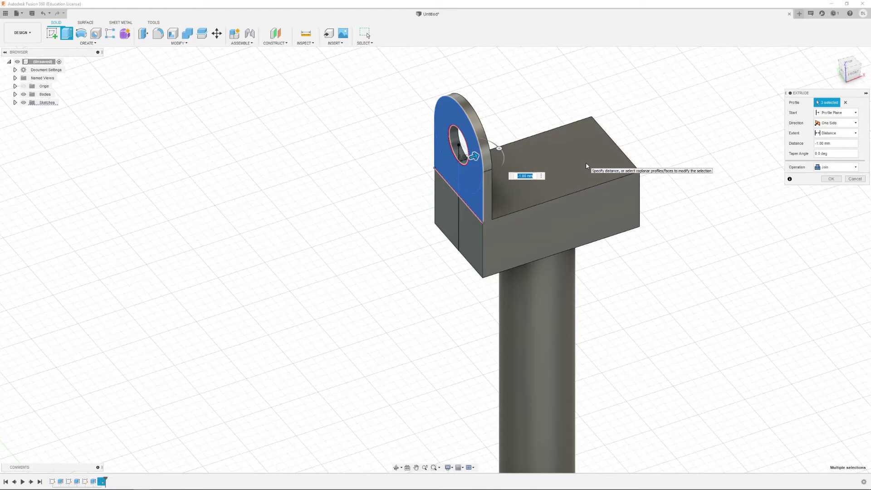
type("-1.9")
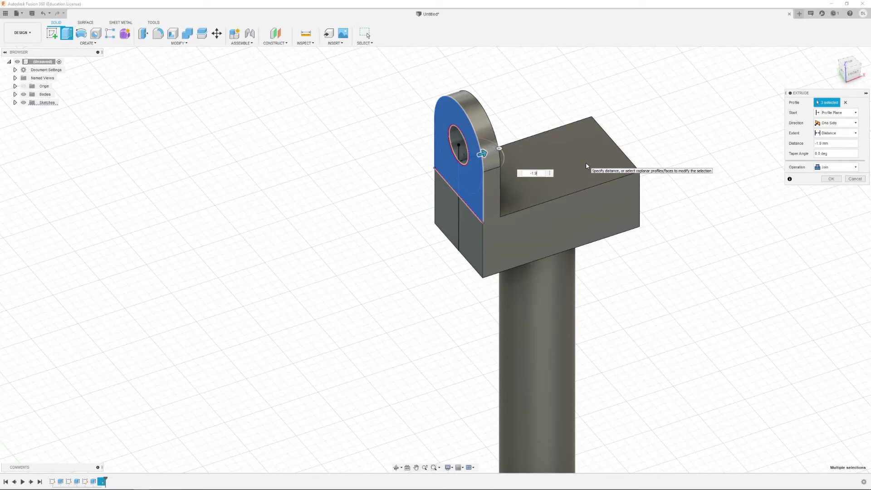
key("Return")
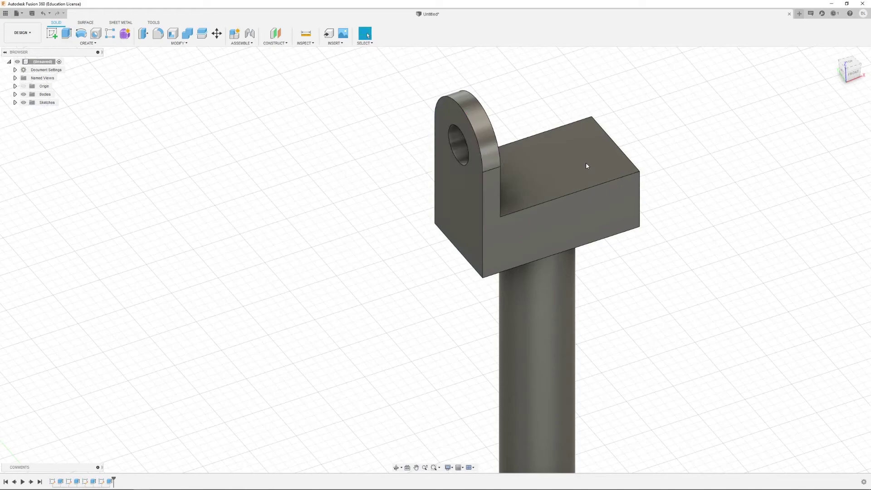
List the sketches and make the lug sketch, Sketch4, visible again.
left_click(15, 102)
left_click(29, 135)
left_click(29, 135)
left_click(194, 139)
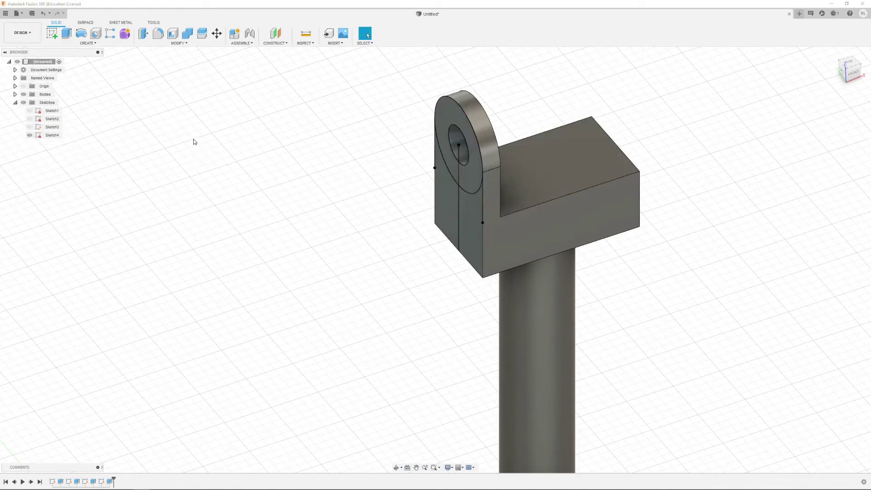
Extrude the lug profile again, starting from the block's opposite end face, 1.9 mm inward and joined, for a second lug.
key("e")
left_click(443, 170)
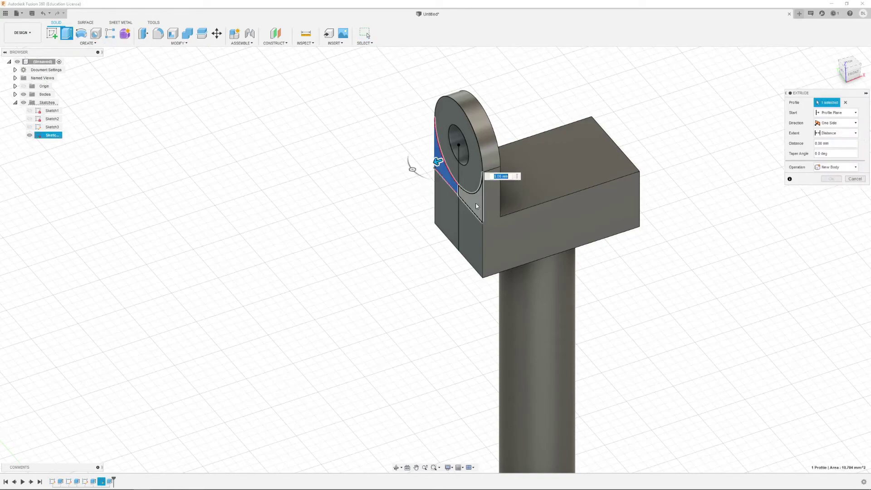
left_click(471, 178)
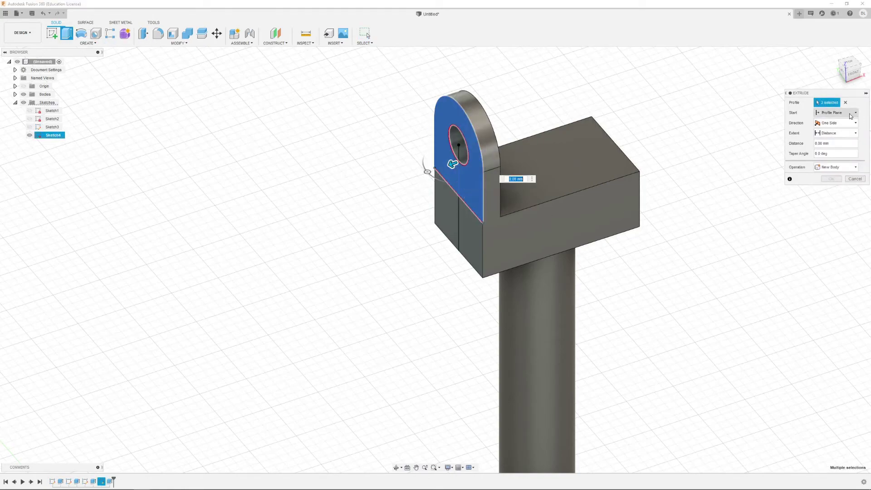
left_click(833, 116)
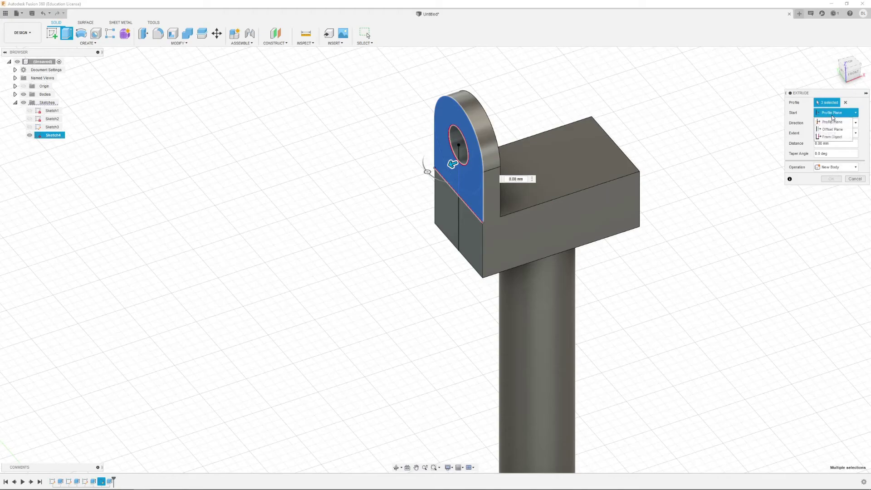
left_click(823, 139)
middle_click_drag(729, 156, 672, 175, "shift")
left_click(670, 177)
middle_click_drag(722, 191, 691, 136, "shift")
left_click_drag(690, 135, 682, 137)
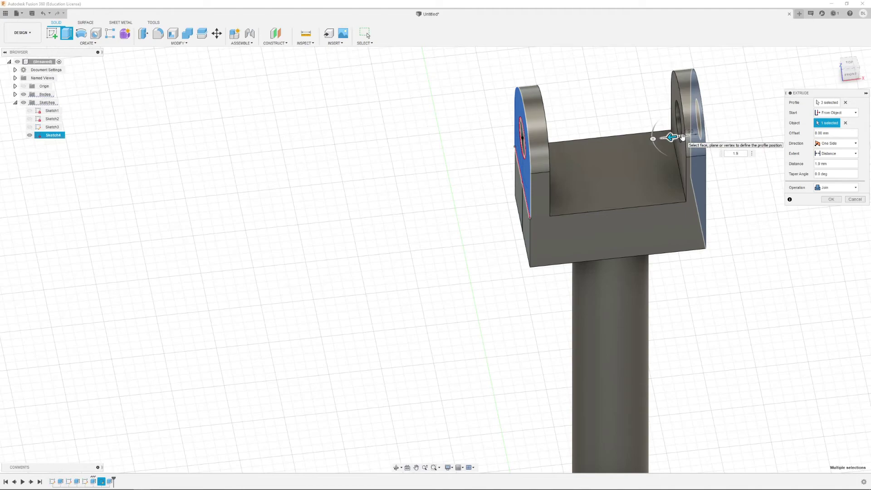
key("Return")
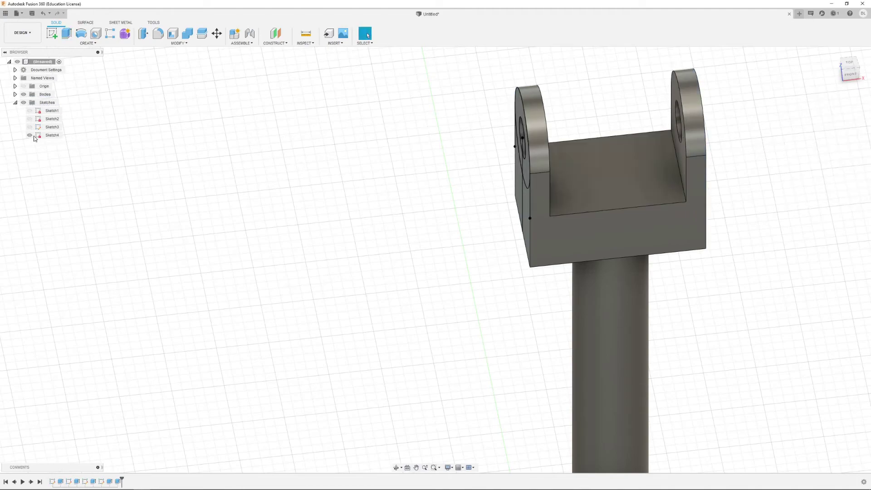
Hide the lug sketch, Sketch4, and measure the block's upper front edge between the two lugs.
left_click(30, 135)
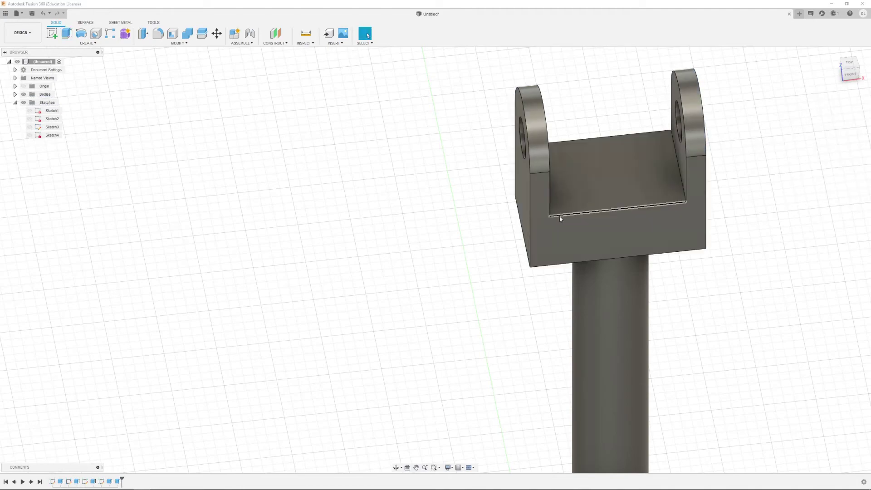
left_click(306, 33)
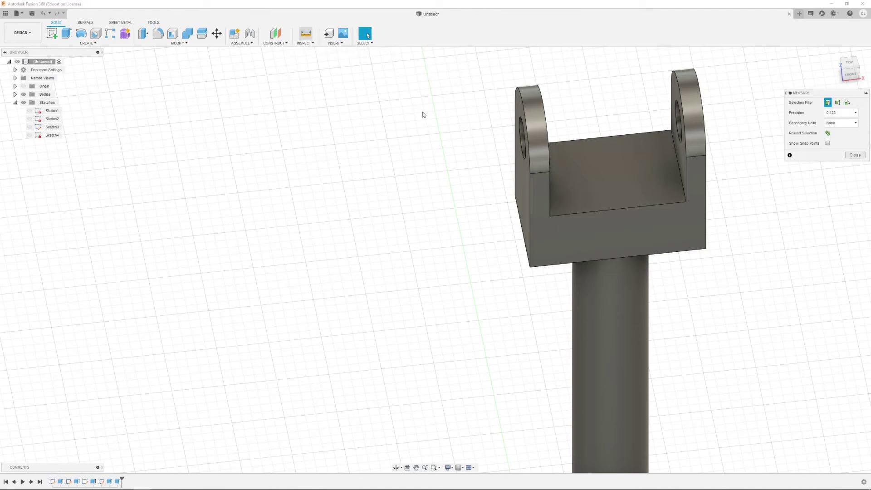
left_click(614, 214)
key("Escape")
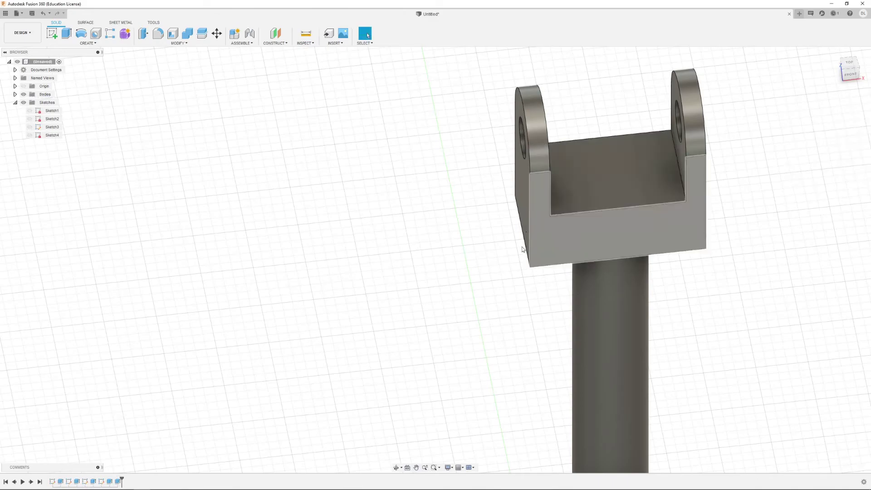
Fillet the outer circular edge of the large cylinder's bottom face with a constant 2 mm radius.
scroll(515, 336, "down", 3)
middle_click_drag(514, 362, 511, 130)
middle_click_drag(517, 271, 533, 224, "shift")
middle_click_drag(511, 306, 389, 151)
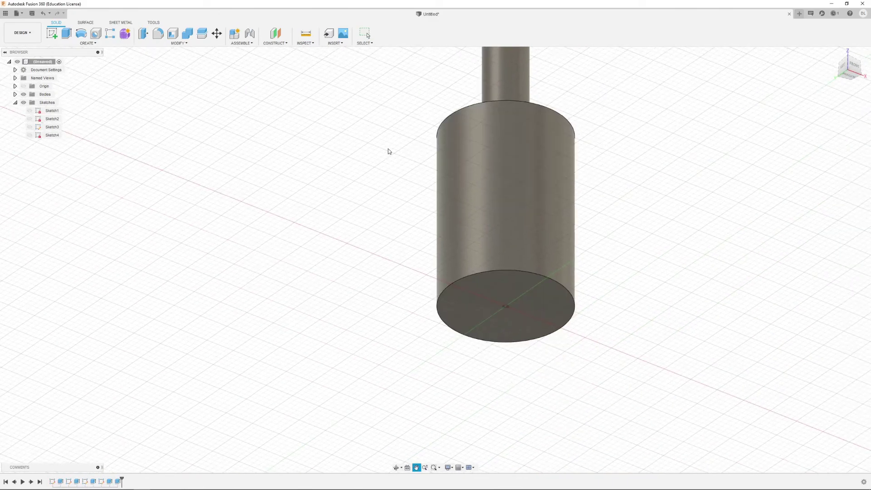
left_click(156, 45)
left_click(156, 35)
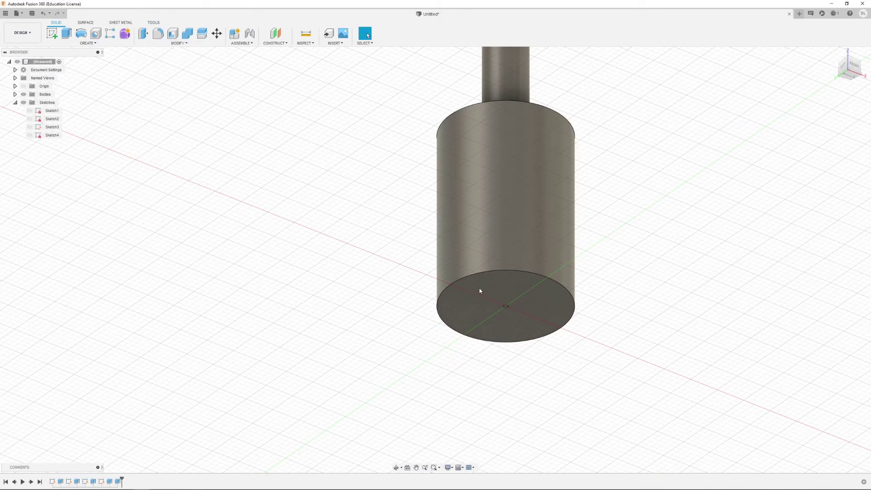
left_click(478, 275)
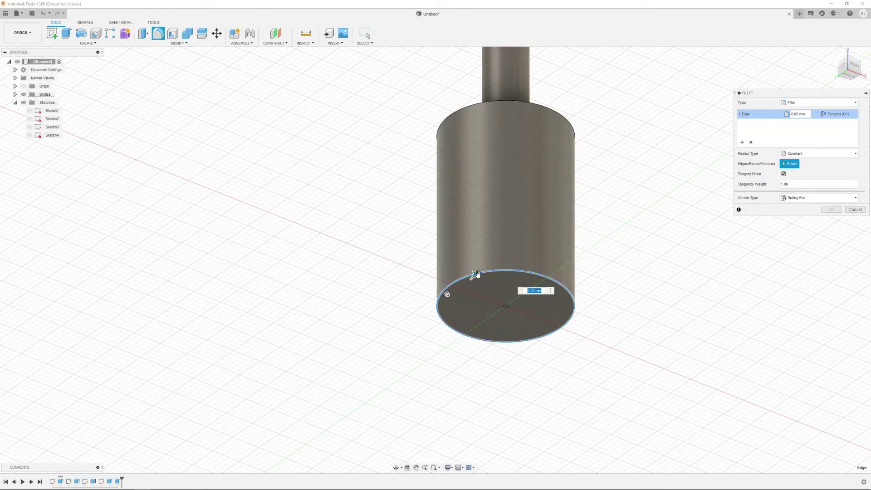
left_click_drag(478, 272, 477, 272)
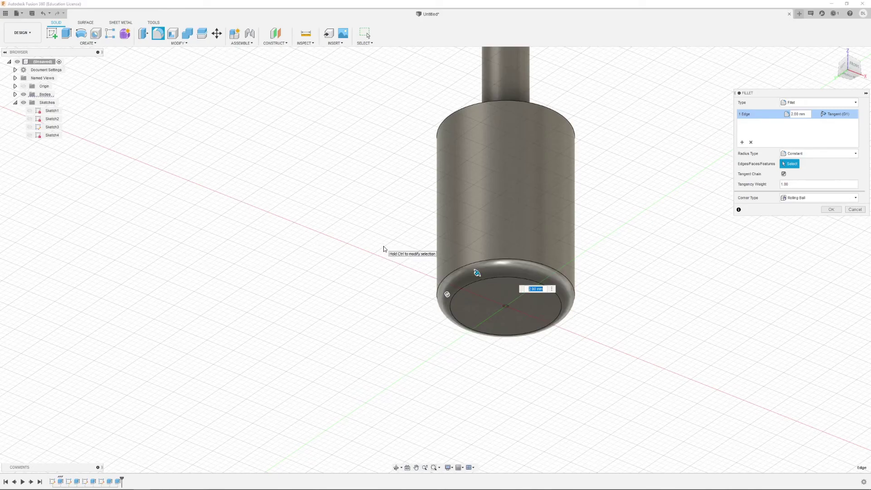
key("Return")
middle_click_drag(401, 234, 353, 261, "shift")
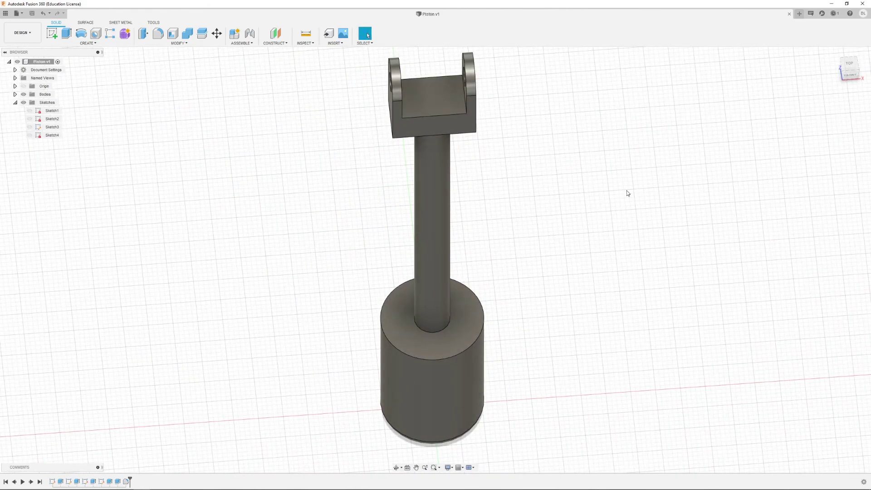
middle_click_drag(497, 201, 450, 273, "shift")
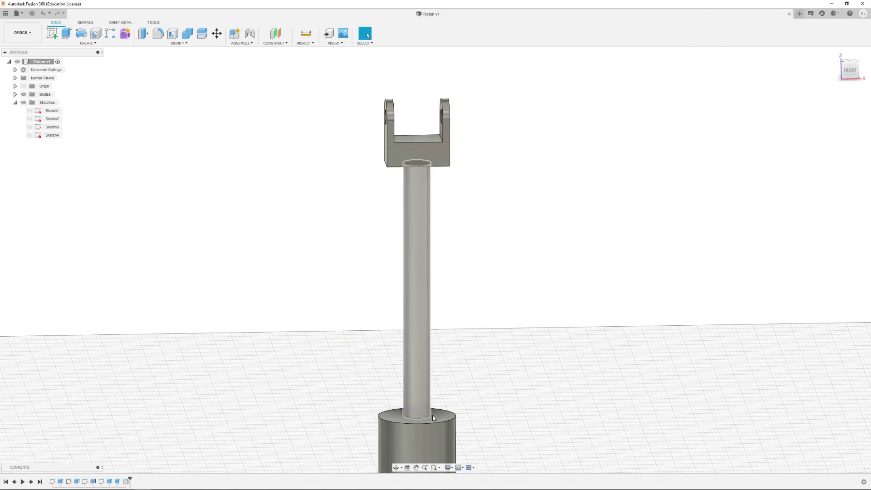